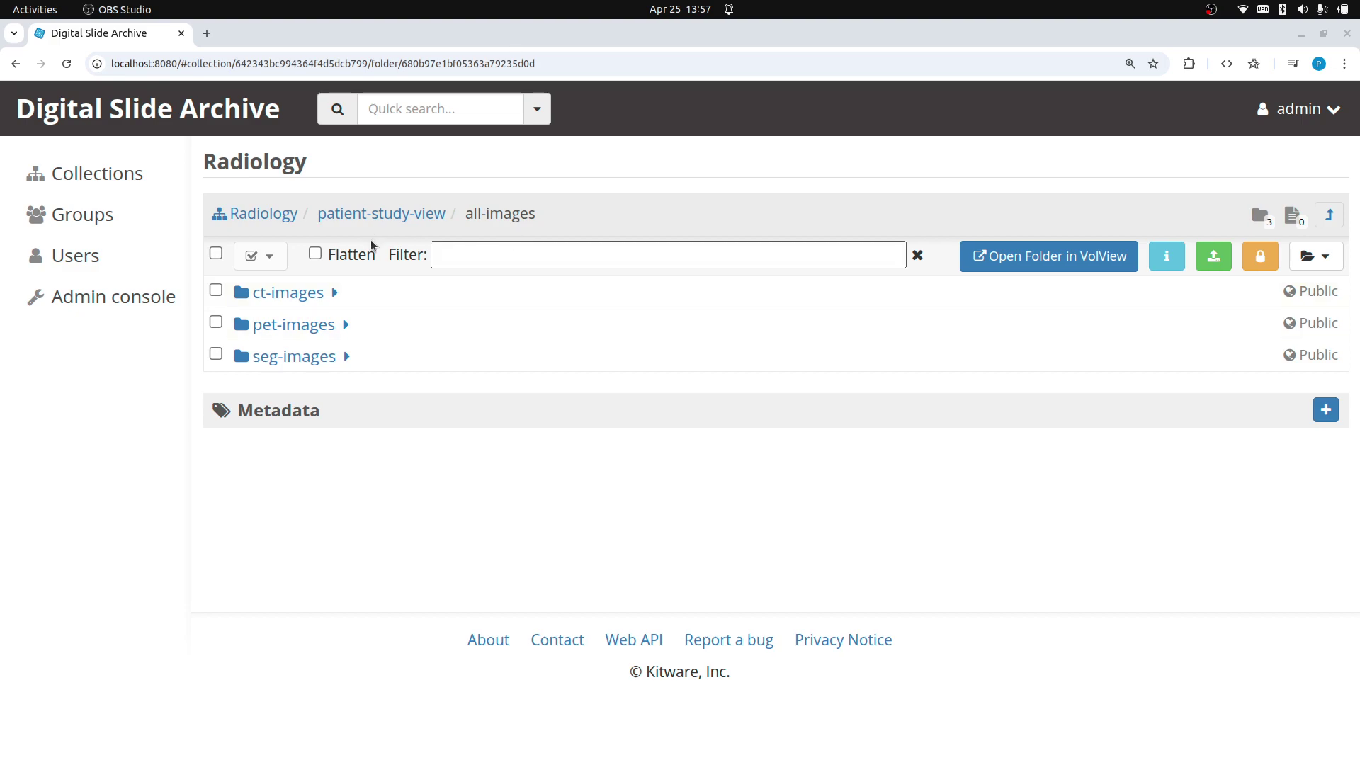
Look through the ct-images and pet-images folders inside the all-images folder.
left_click_drag(462, 214, 567, 224)
left_click(529, 227)
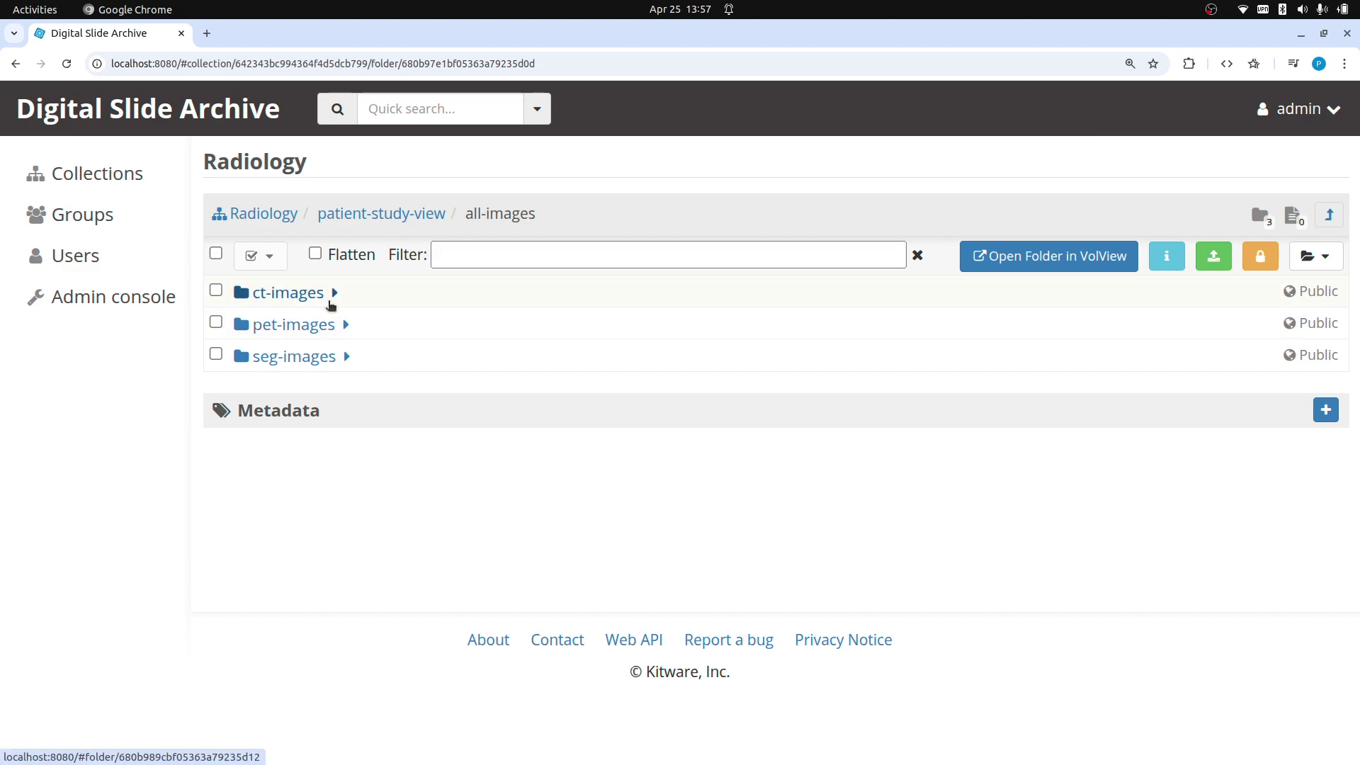
left_click(323, 301)
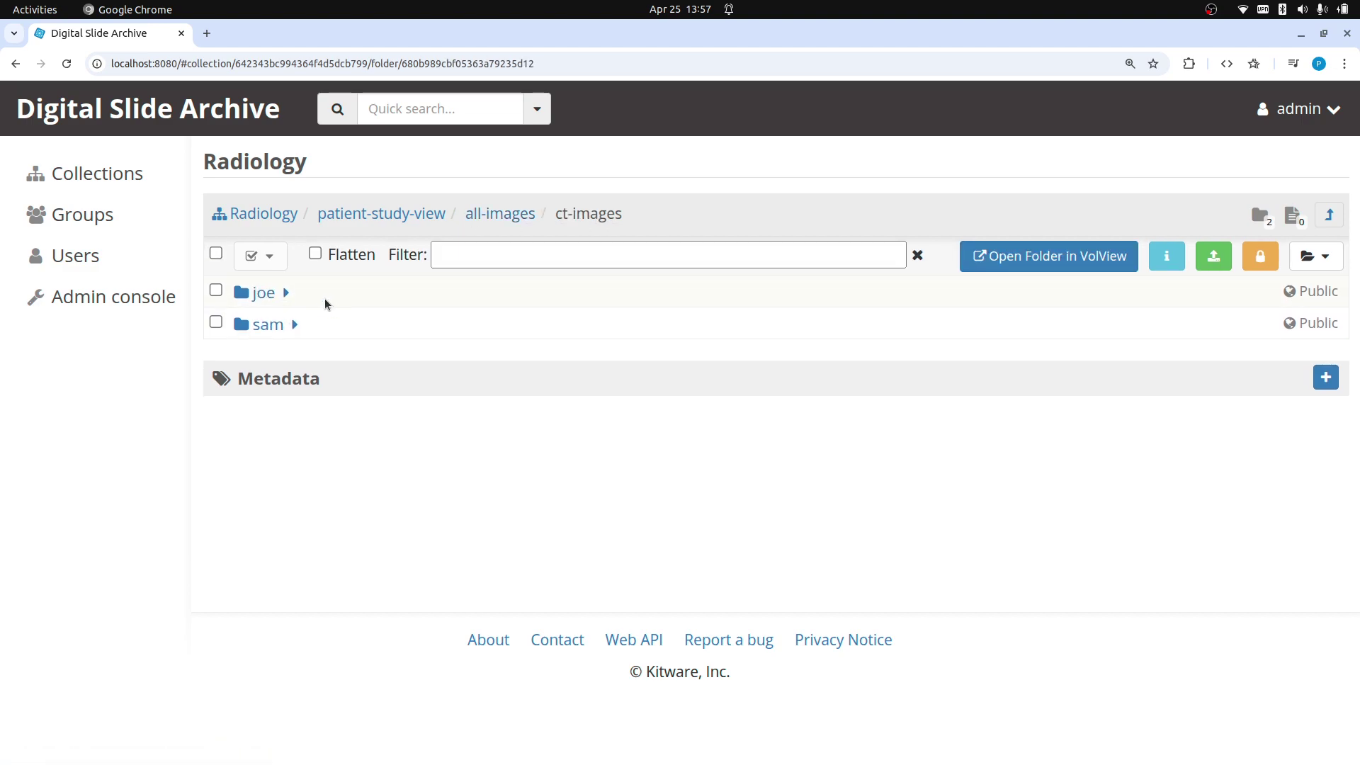
left_click(516, 215)
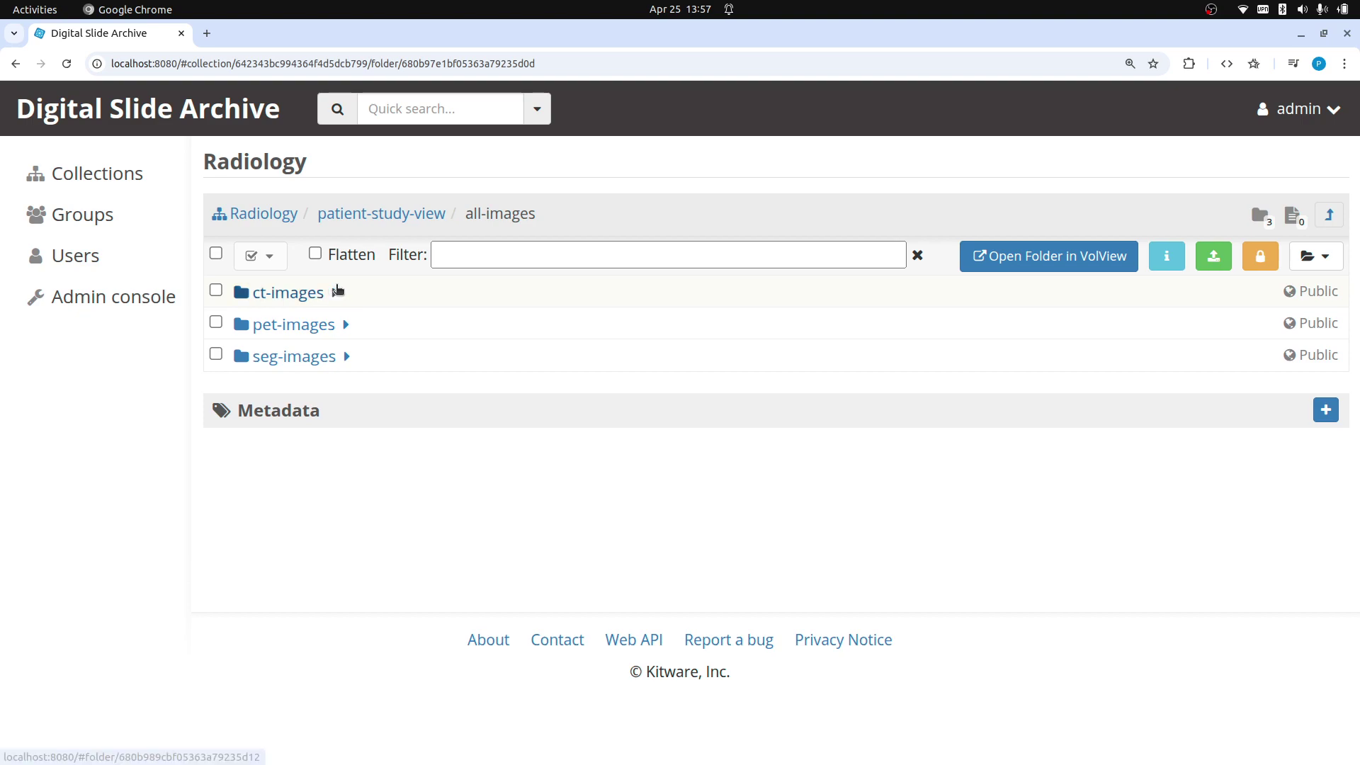
left_click(325, 324)
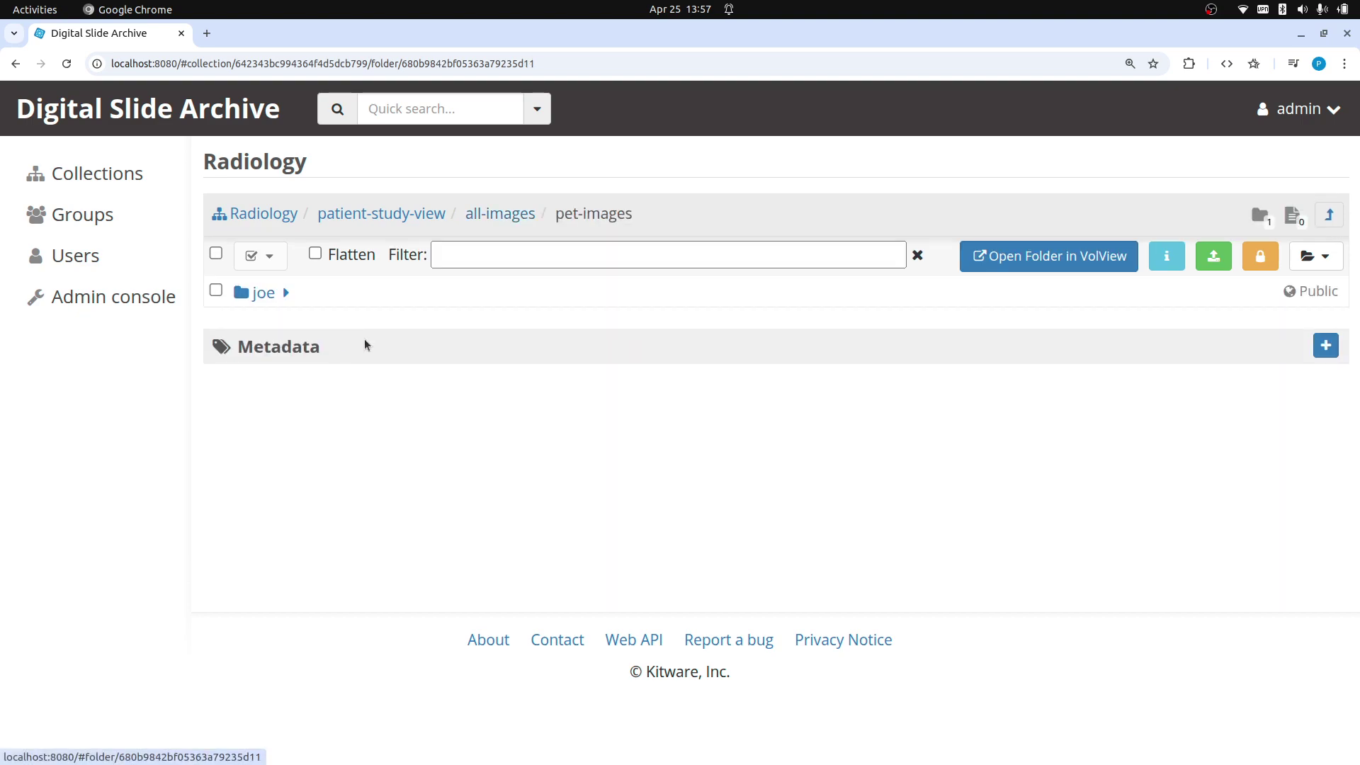
left_click(501, 215)
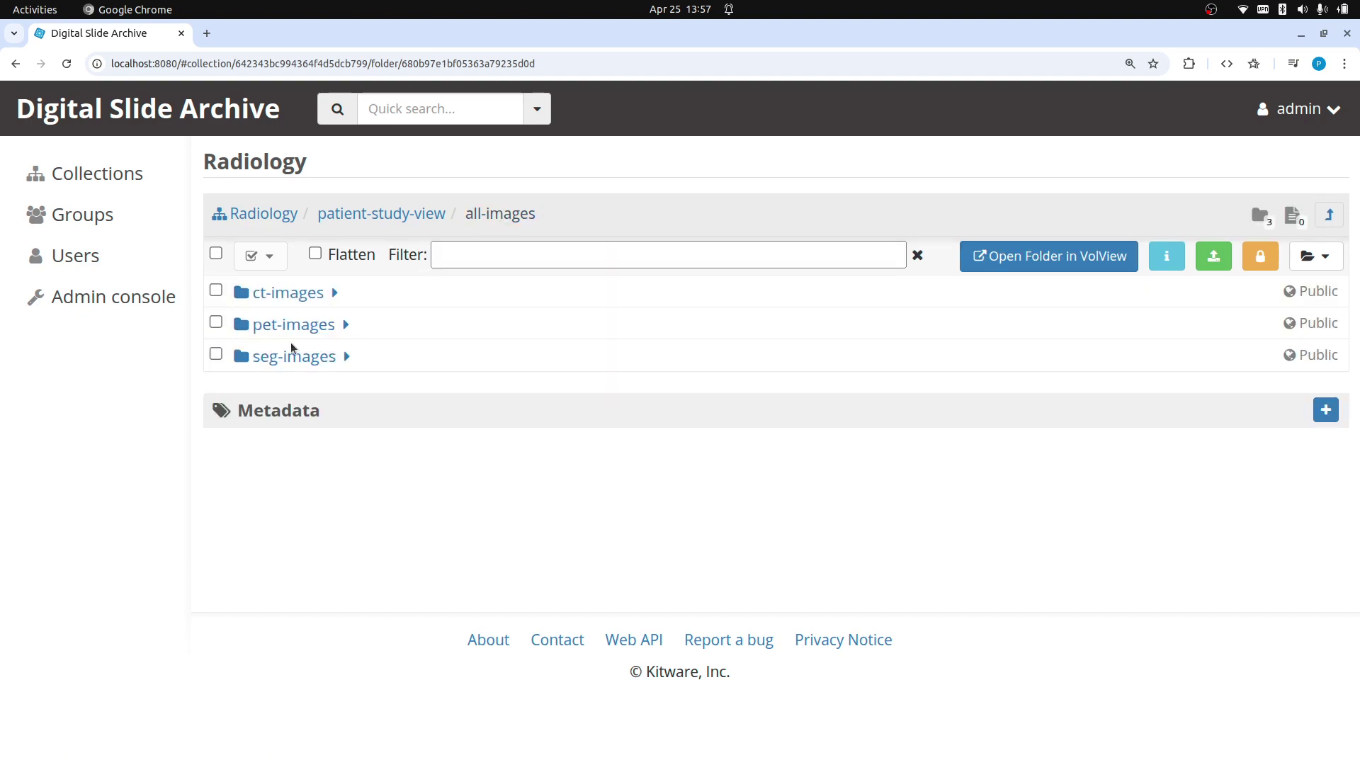
View the first patient's folder from ct-images in VolView and close the viewer again.
left_click(295, 293)
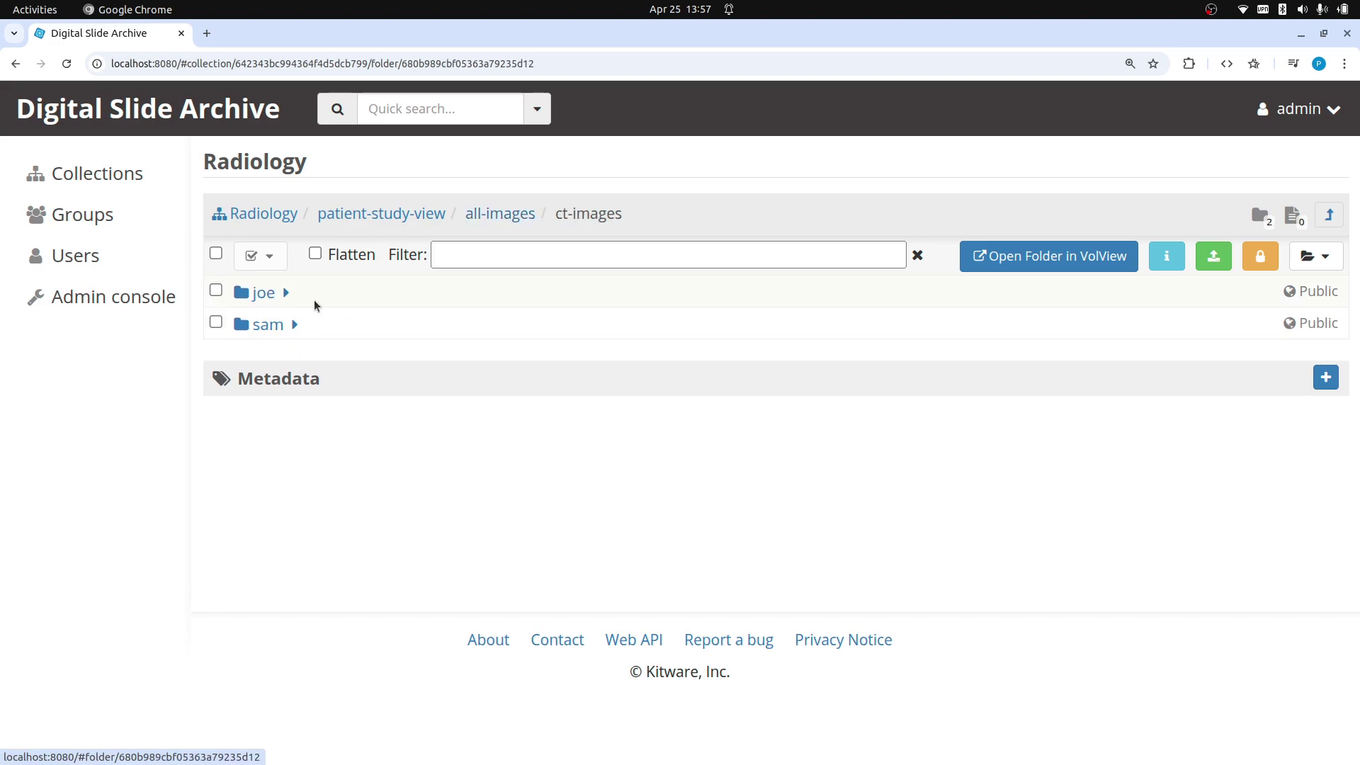
left_click(272, 295)
left_click(1060, 265)
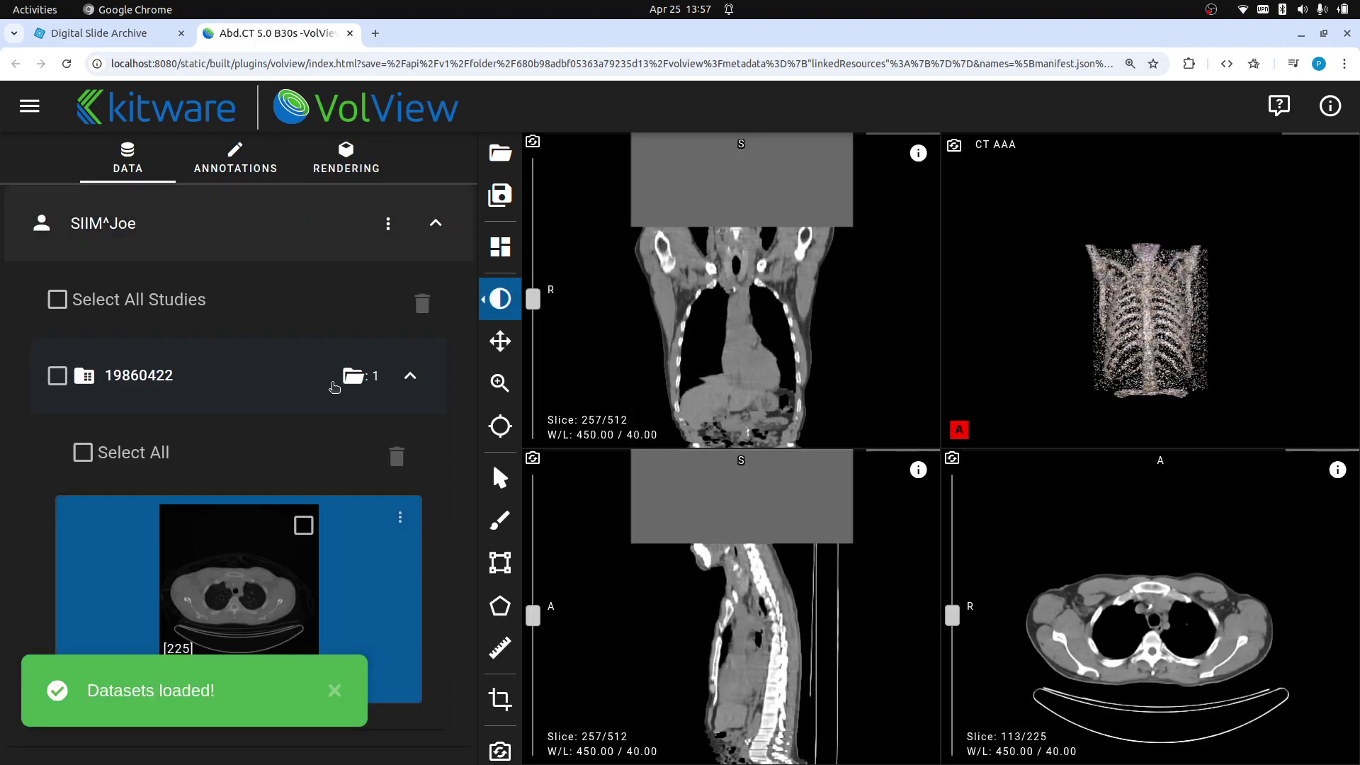
middle_click(287, 39)
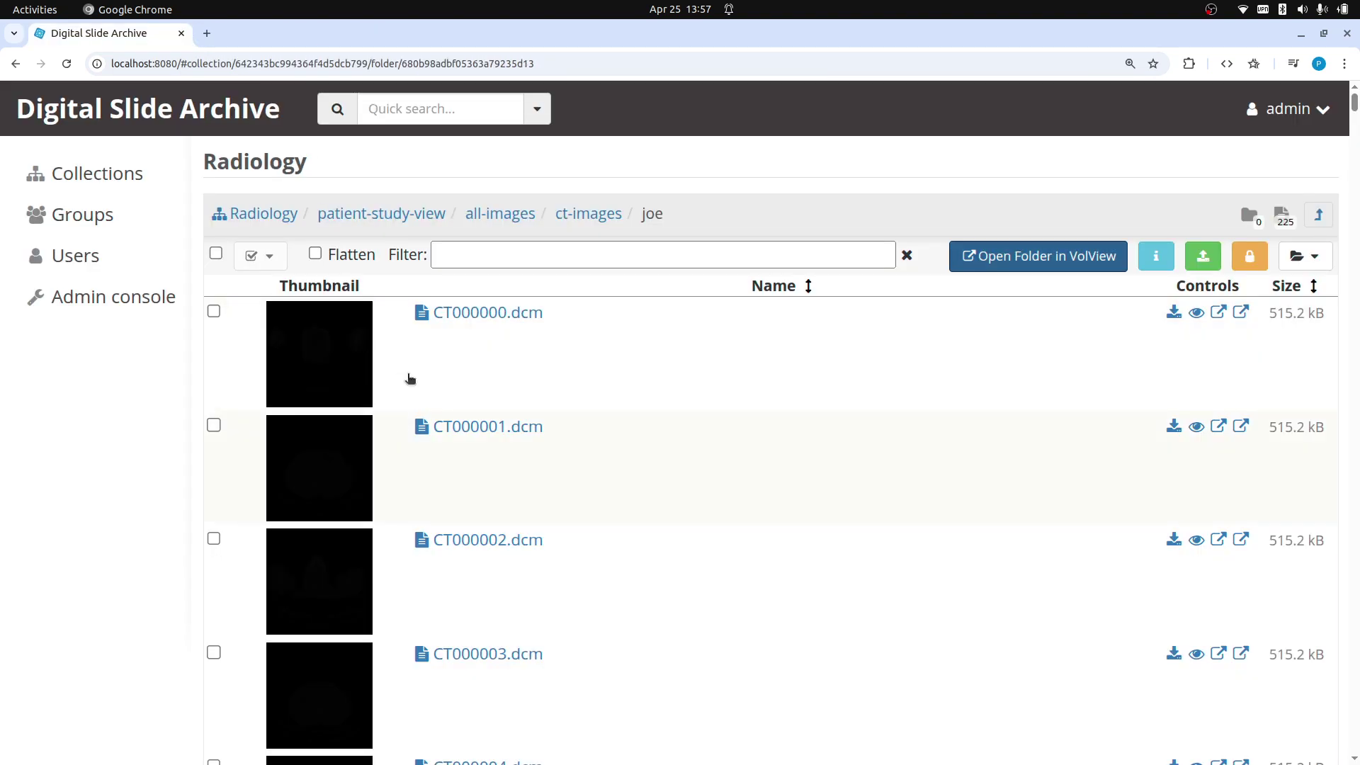
Look at the patient's folder inside pet-images and return to all-images by way of patient-study-view.
left_click(518, 214)
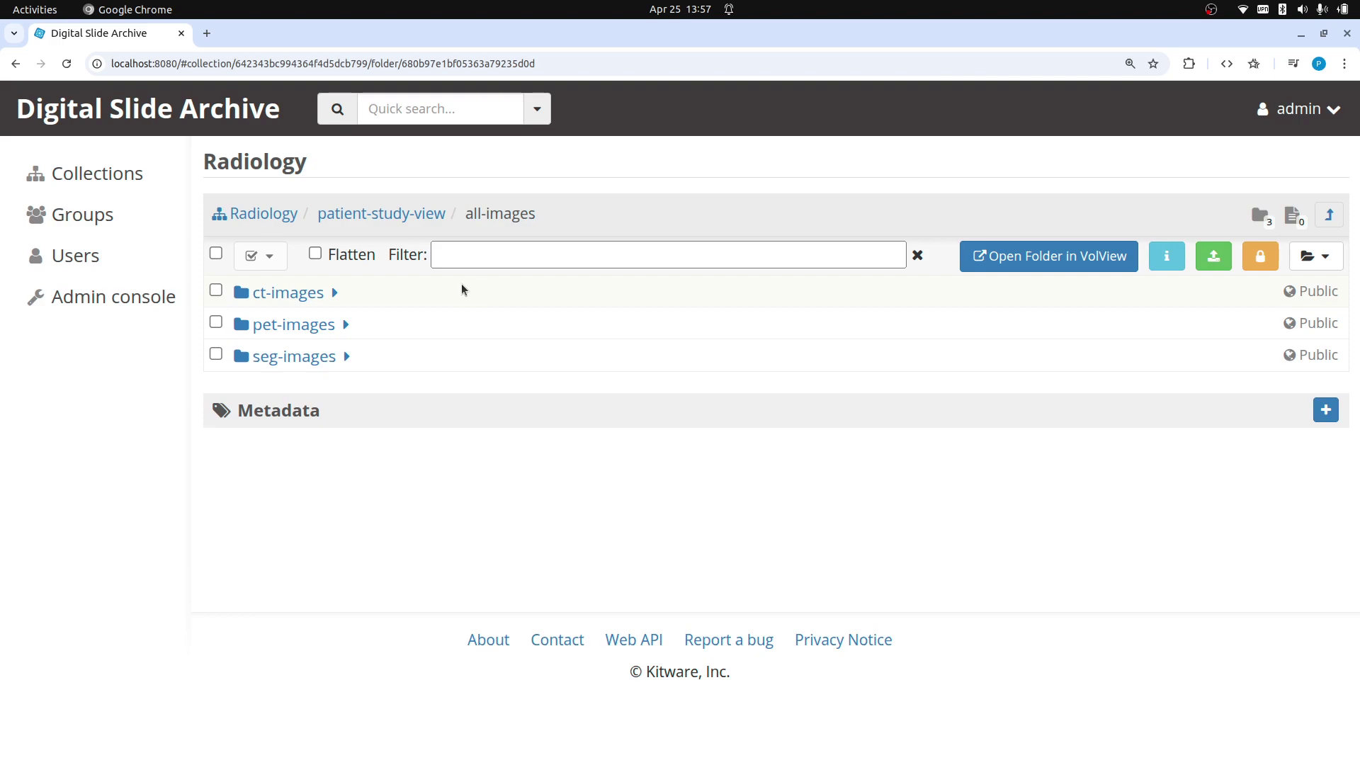
left_click(308, 326)
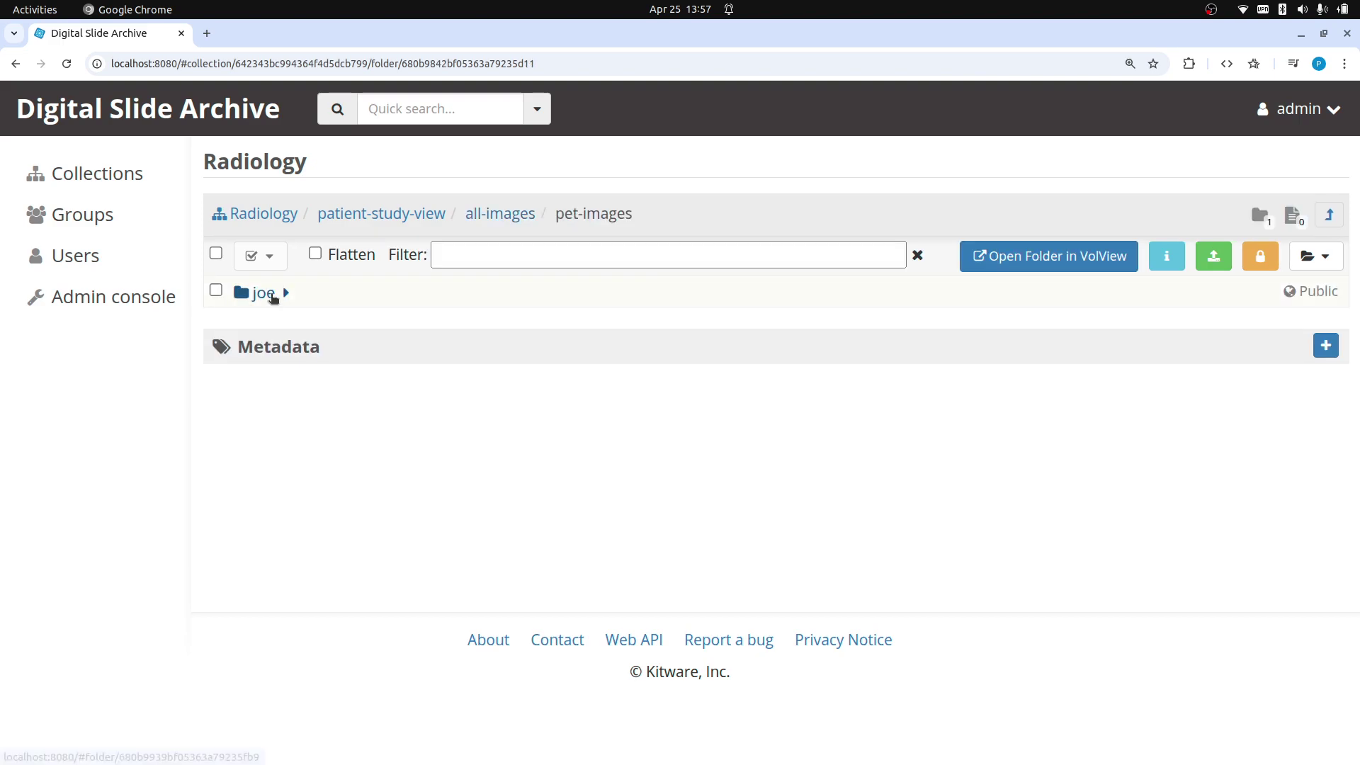
left_click(273, 296)
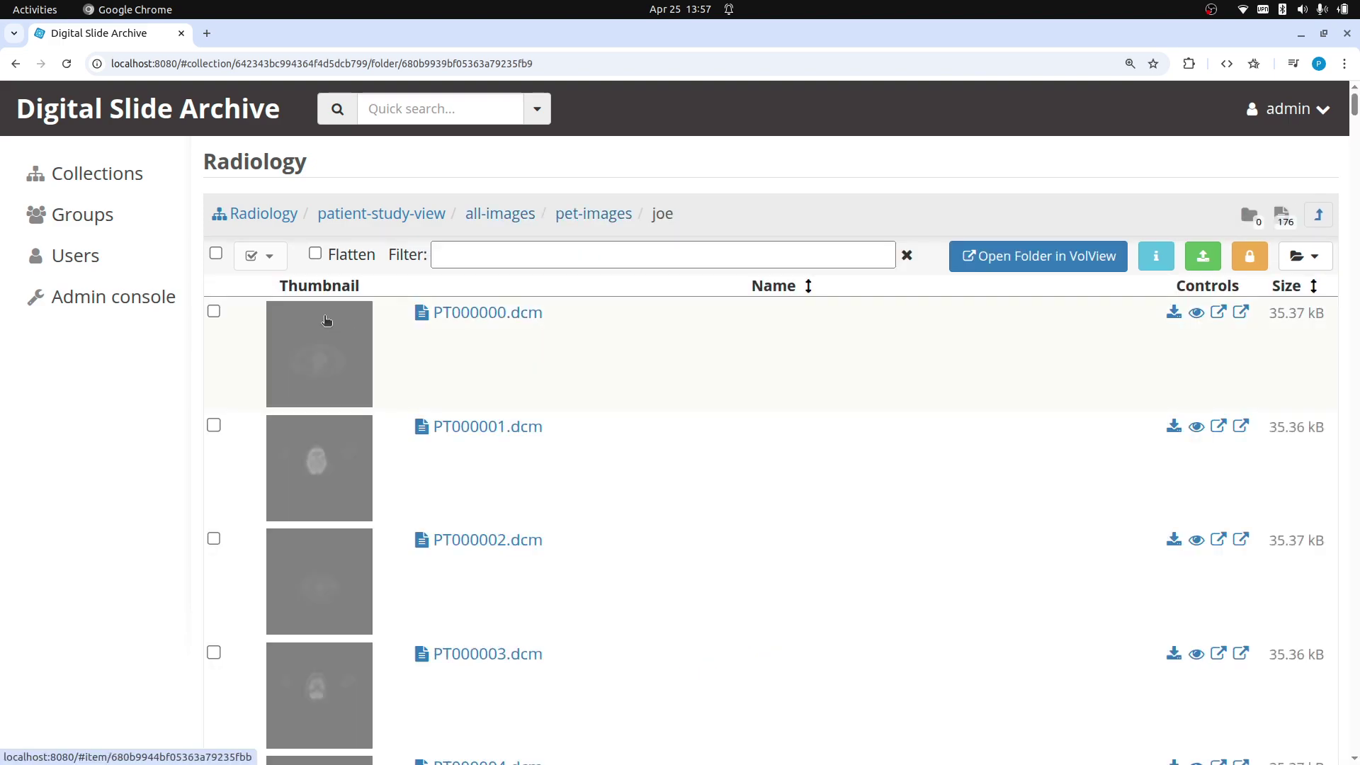
left_click(490, 217)
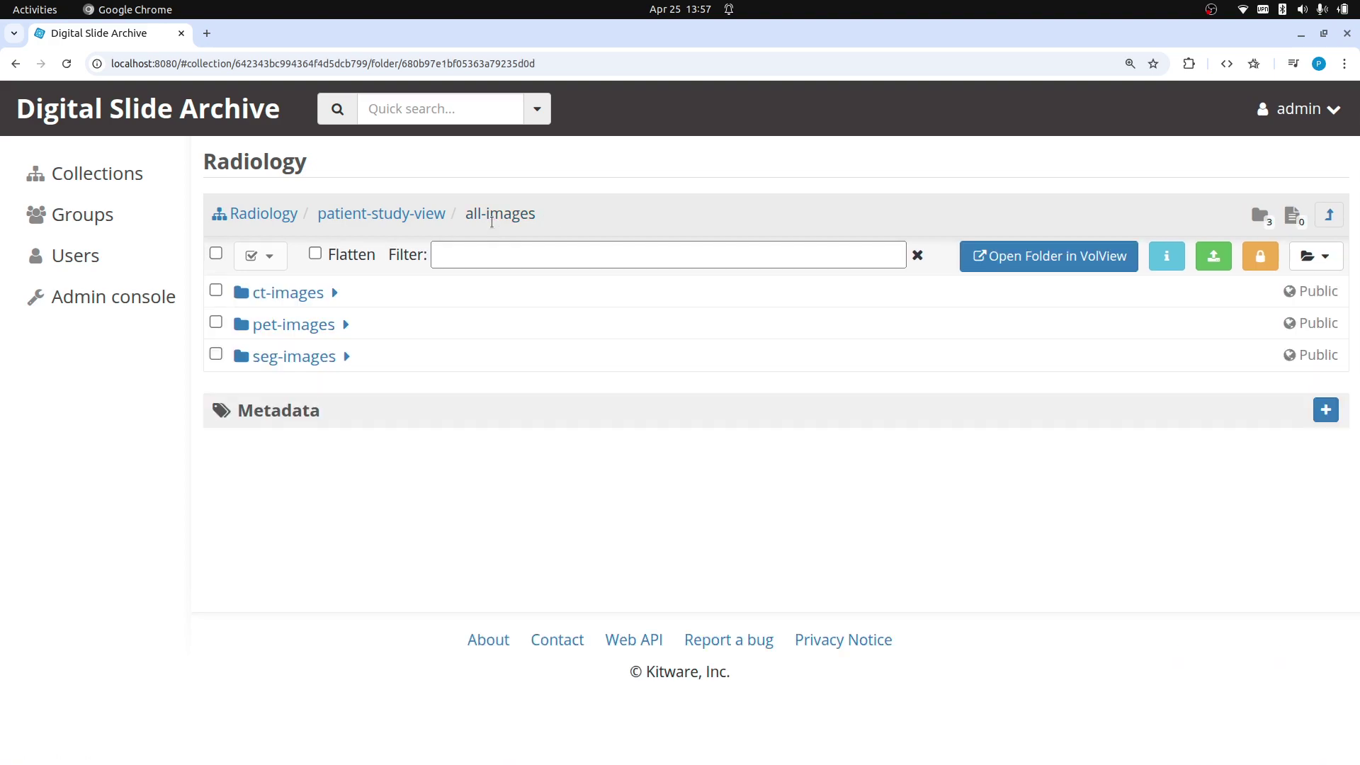
left_click(437, 215)
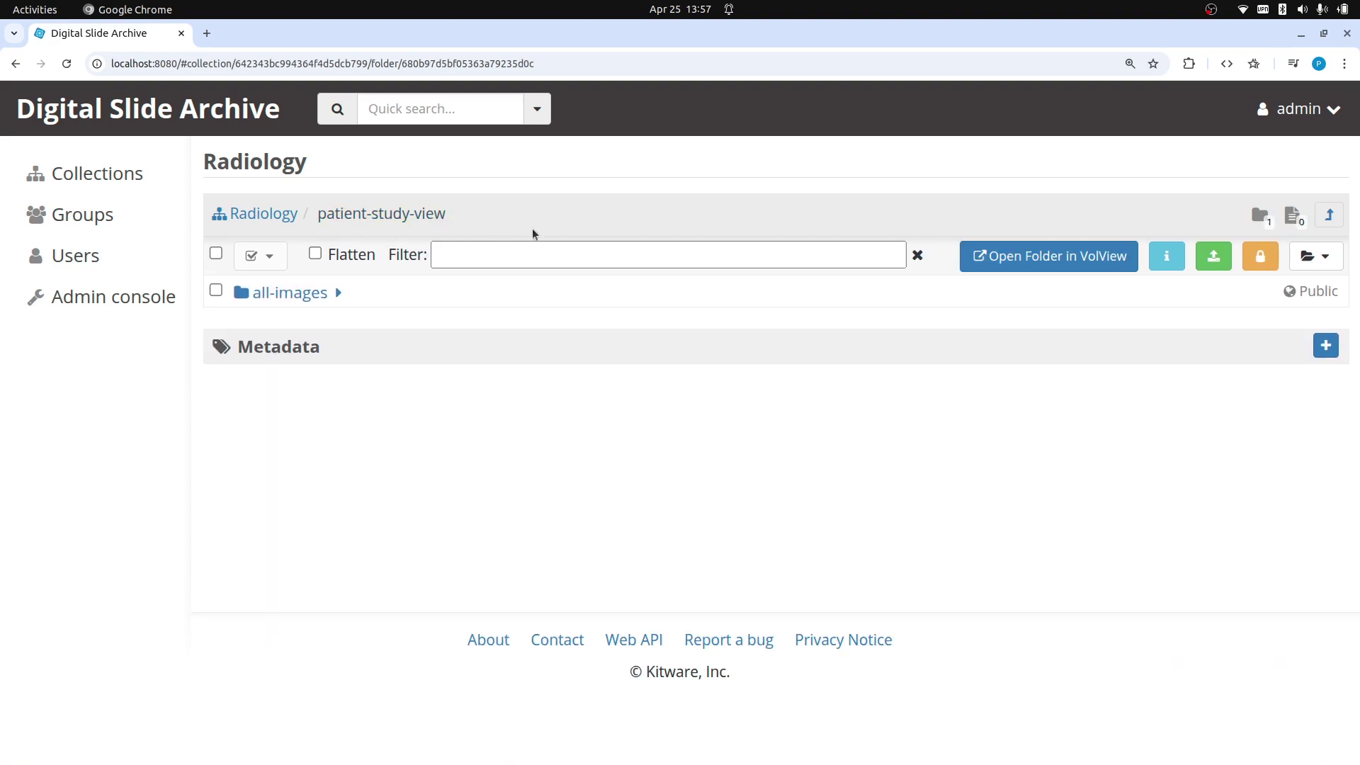
left_click(322, 293)
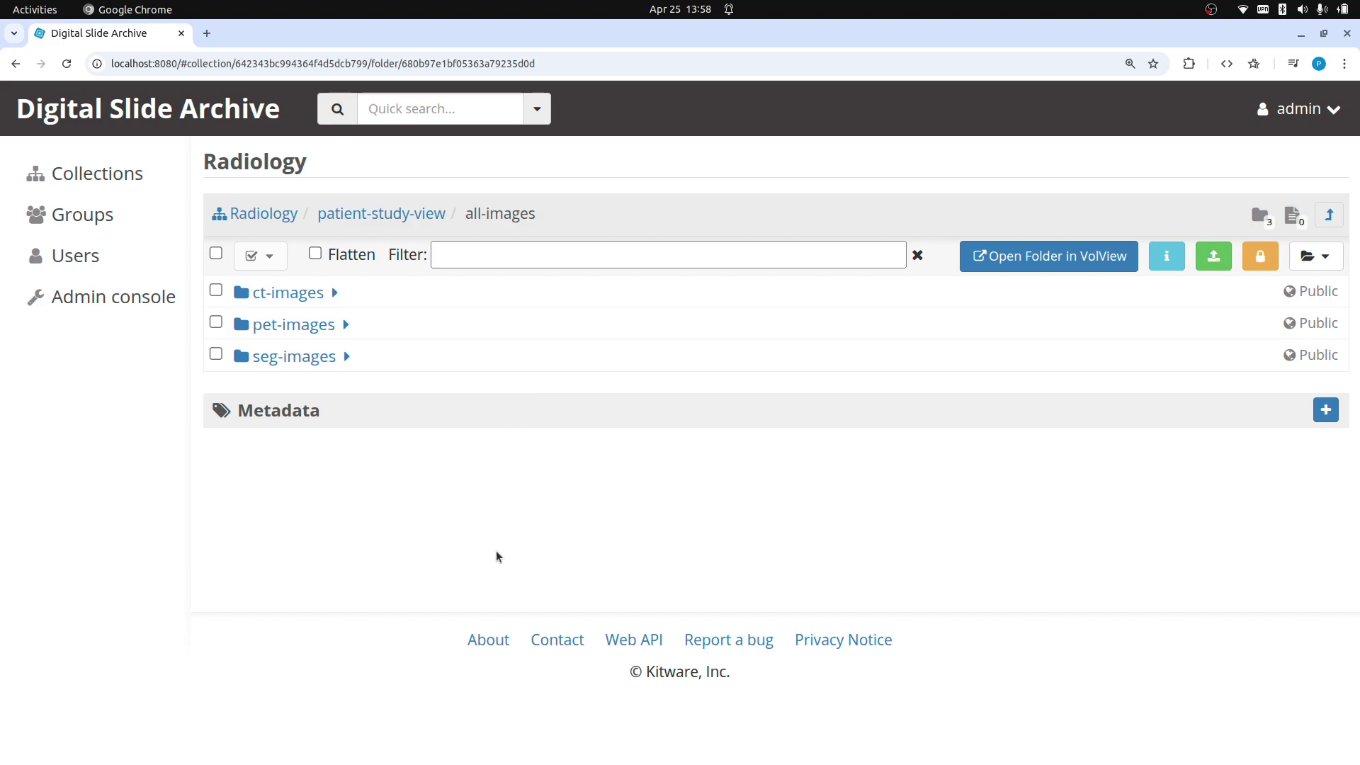
Open CT000000.dcm from the first patient's folder in ct-images and read through its DICOM metadata down to the patient fields.
left_click(321, 296)
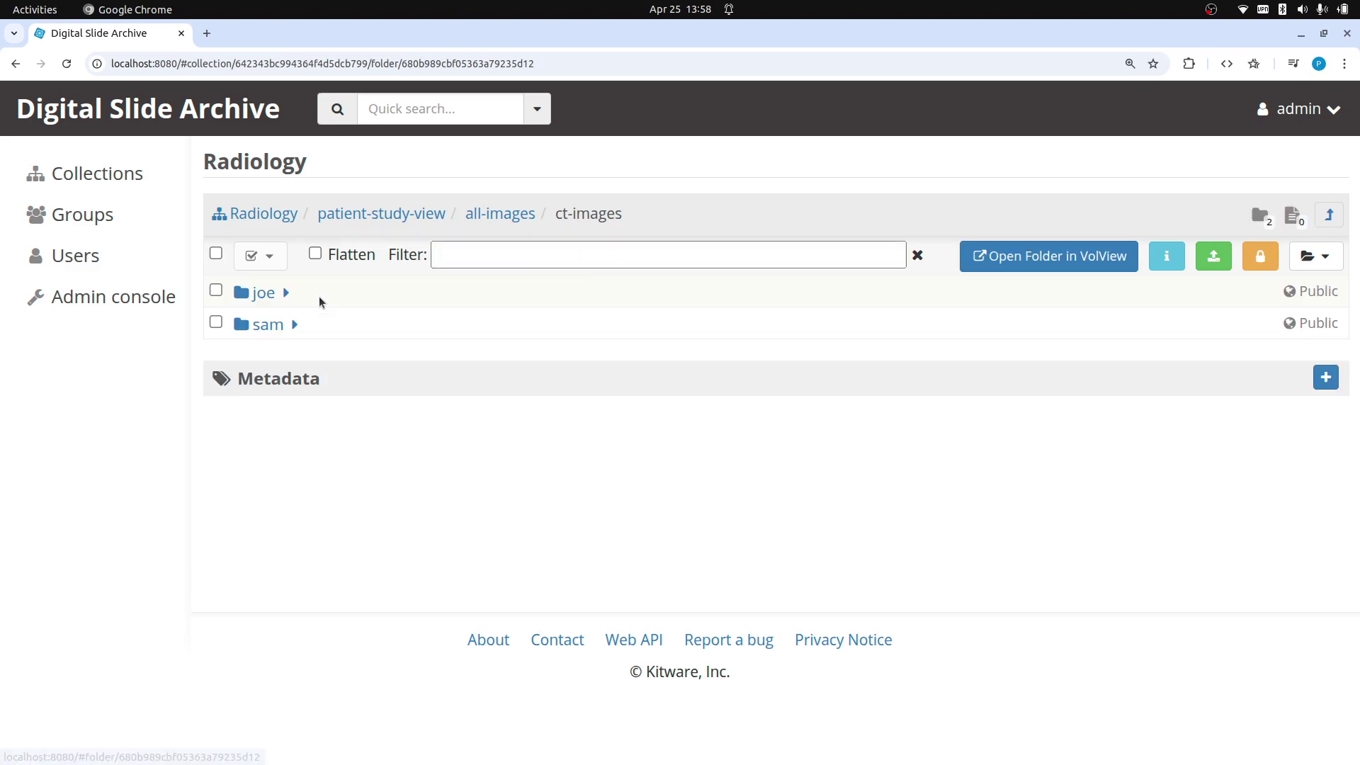
left_click(282, 291)
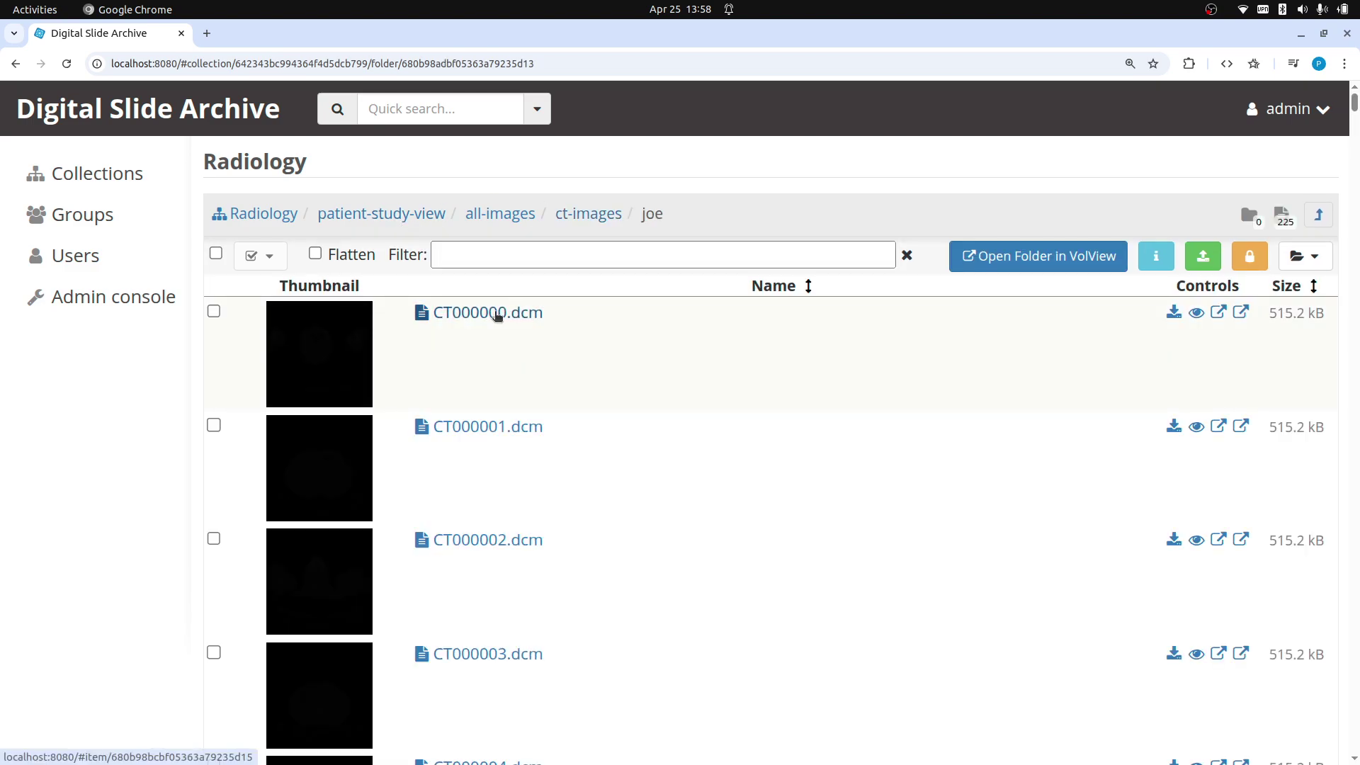
left_click(498, 316)
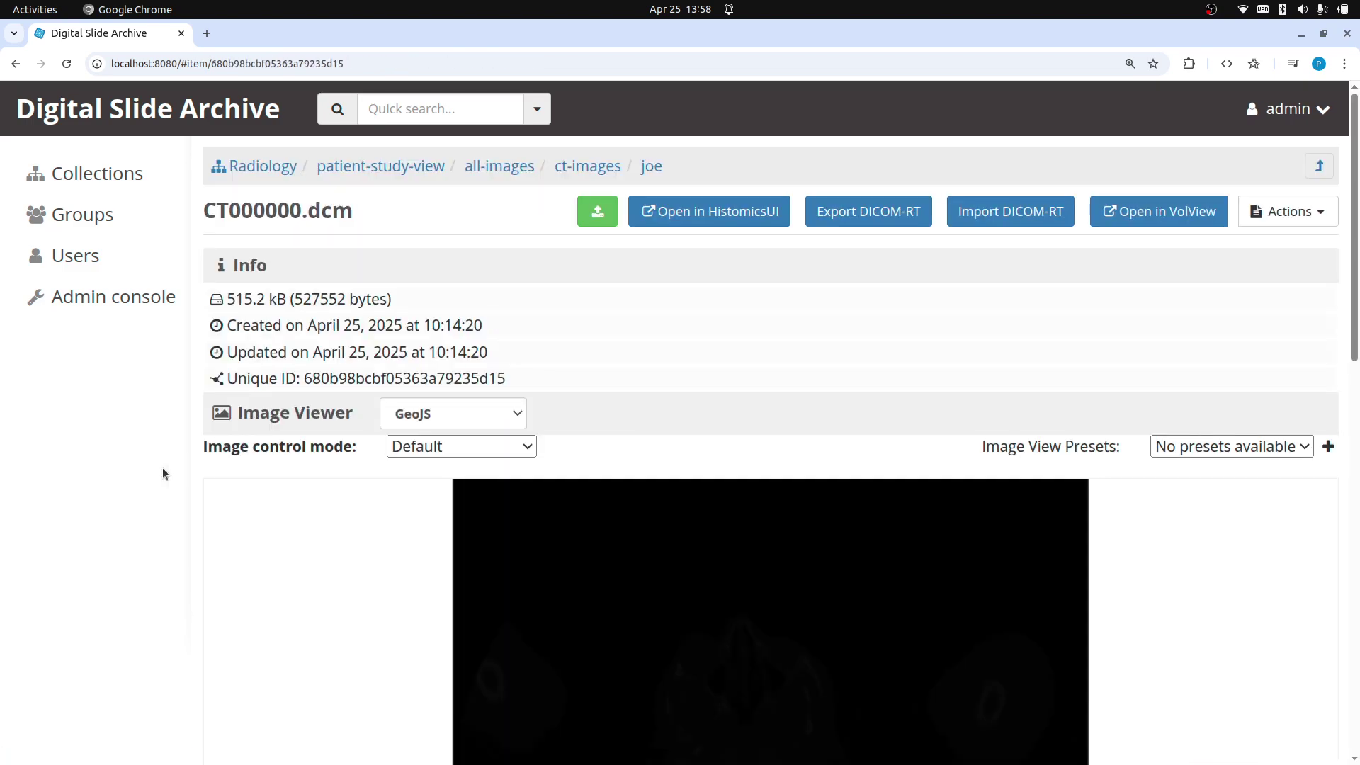
scroll(163, 467, "down", 10)
scroll(283, 517, "down", 2)
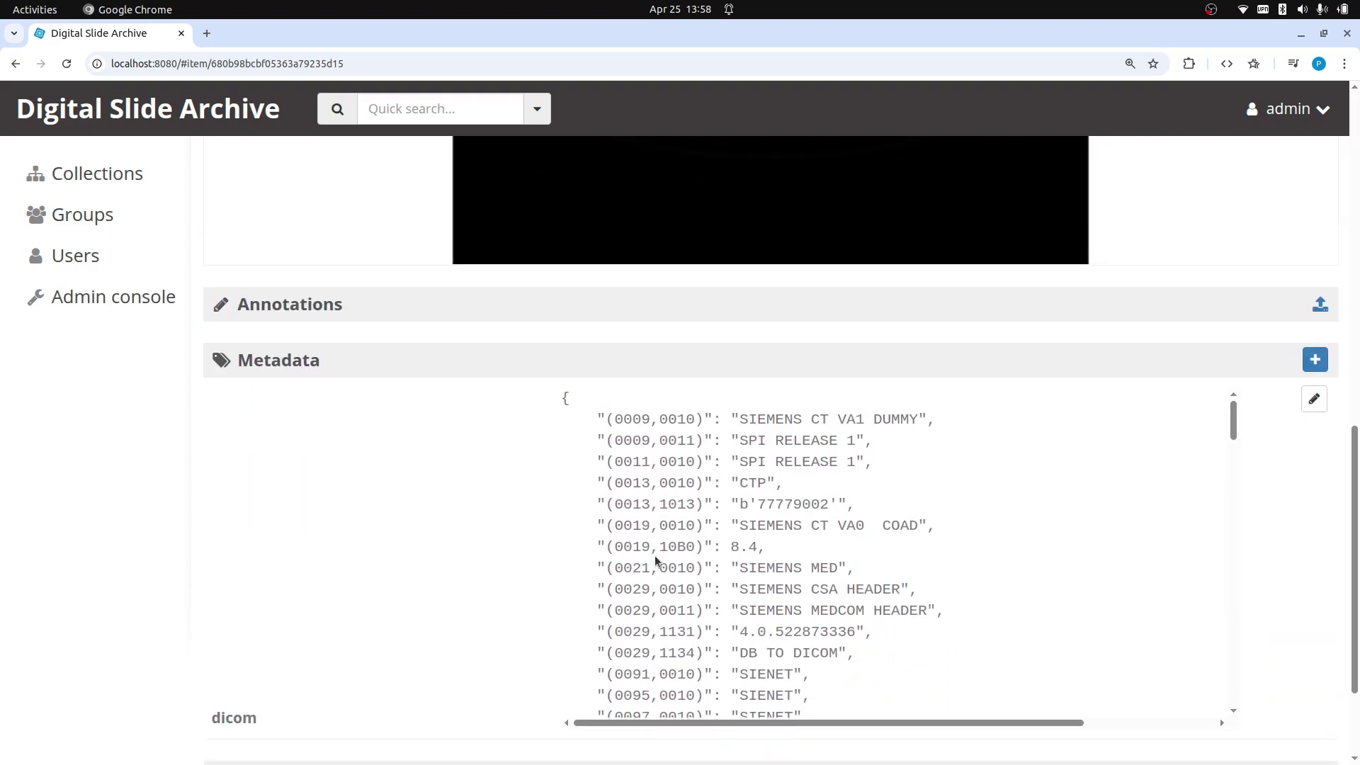
scroll(654, 555, "down", 1)
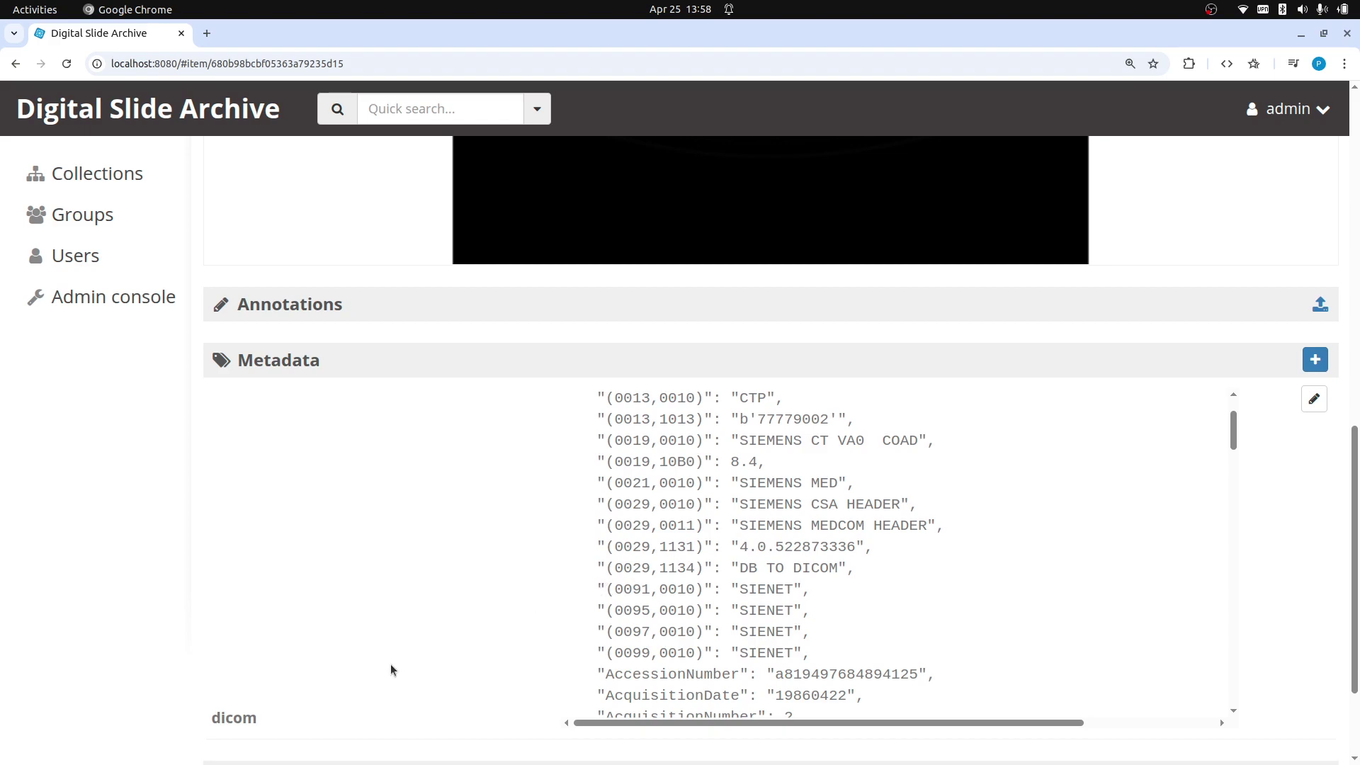
scroll(662, 533, "down", 7)
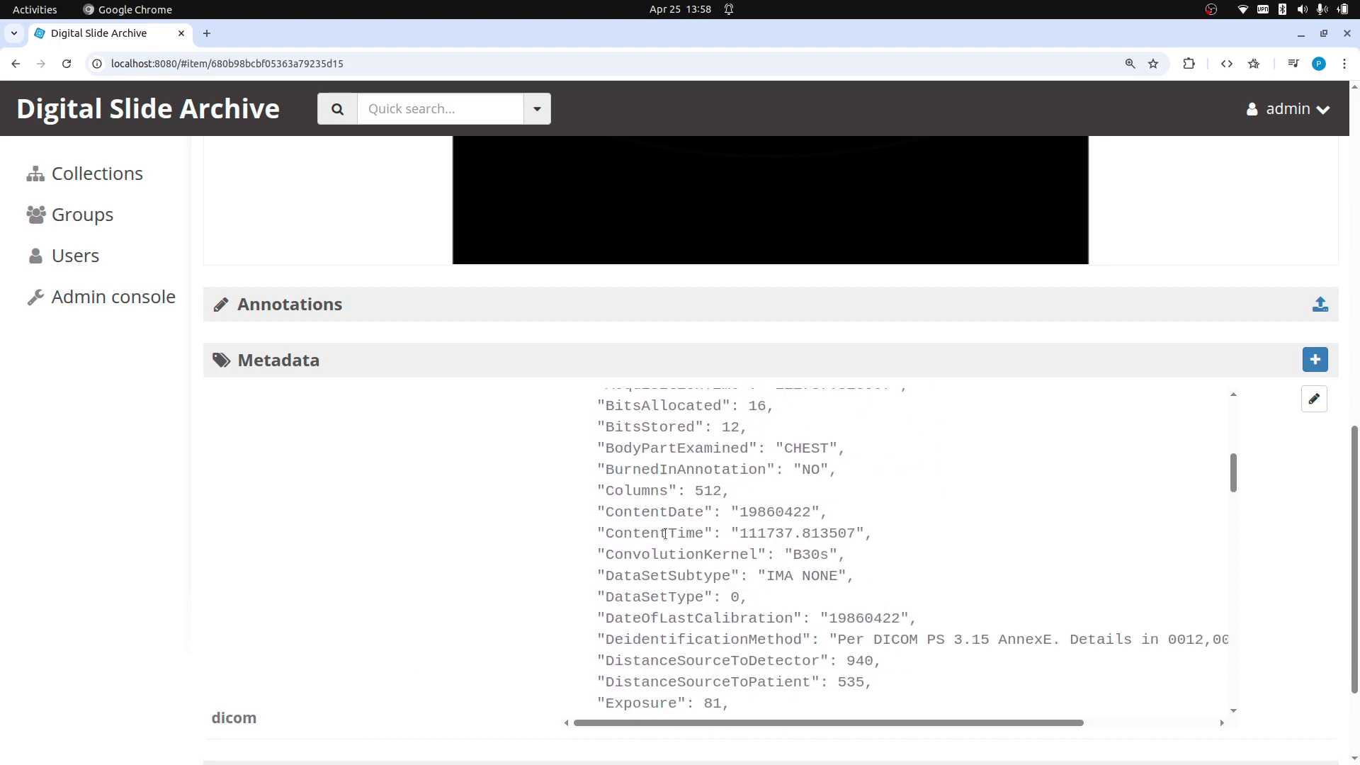
scroll(661, 530, "down", 6)
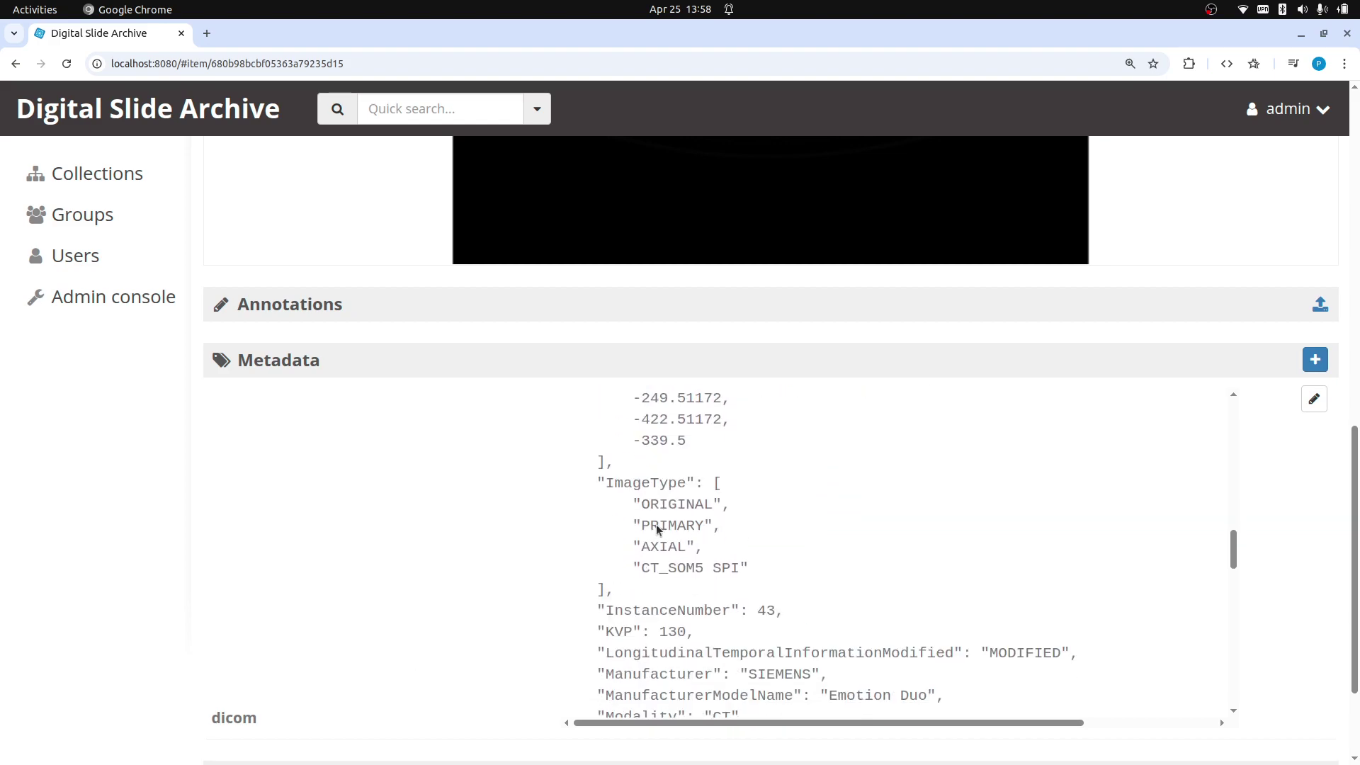
scroll(656, 524, "down", 3)
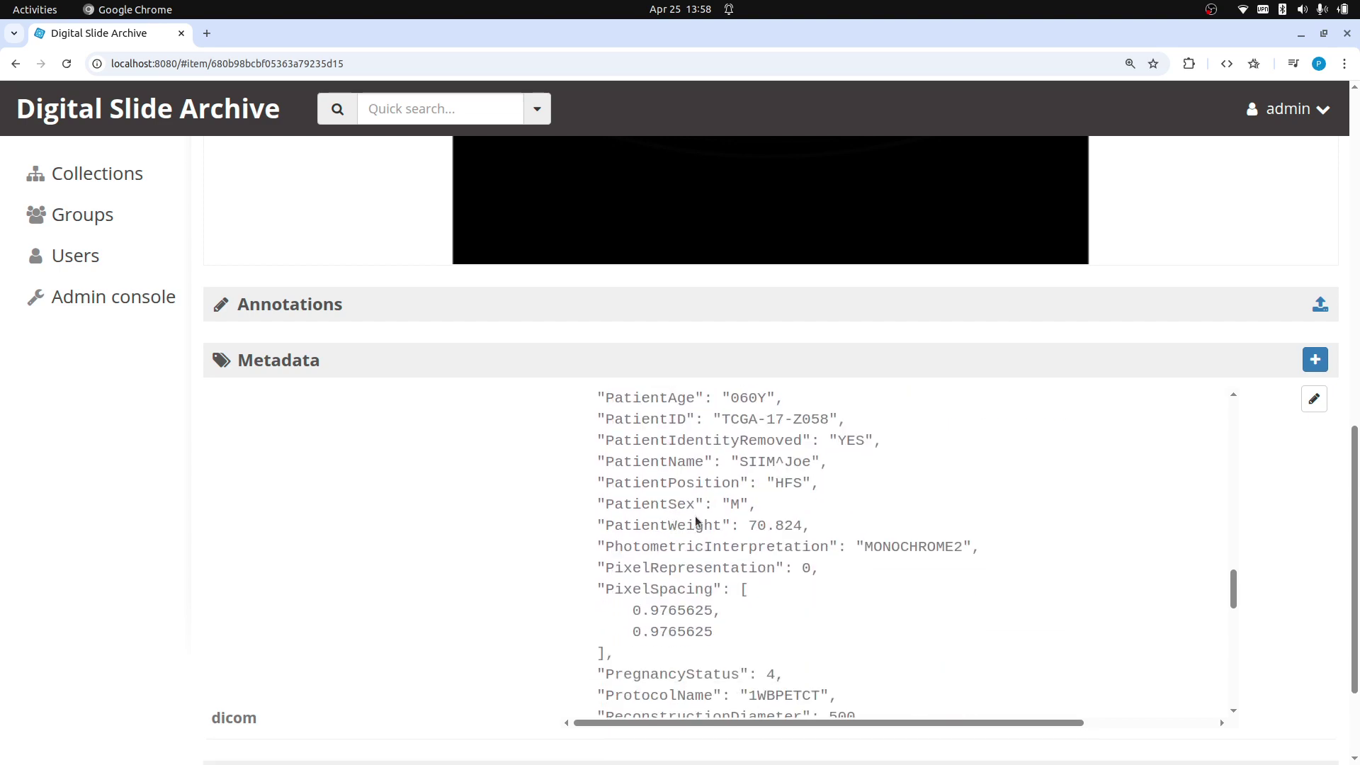
Examine the PatientName entry and its neighbouring patient fields in the DICOM metadata.
left_click_drag(739, 461, 812, 461)
double_click(678, 463)
left_click(678, 464)
scroll(680, 471, "down", 3)
scroll(682, 476, "up", 3)
Find the StudyInstanceUID entry in the DICOM metadata and highlight its key.
scroll(711, 496, "down", 15)
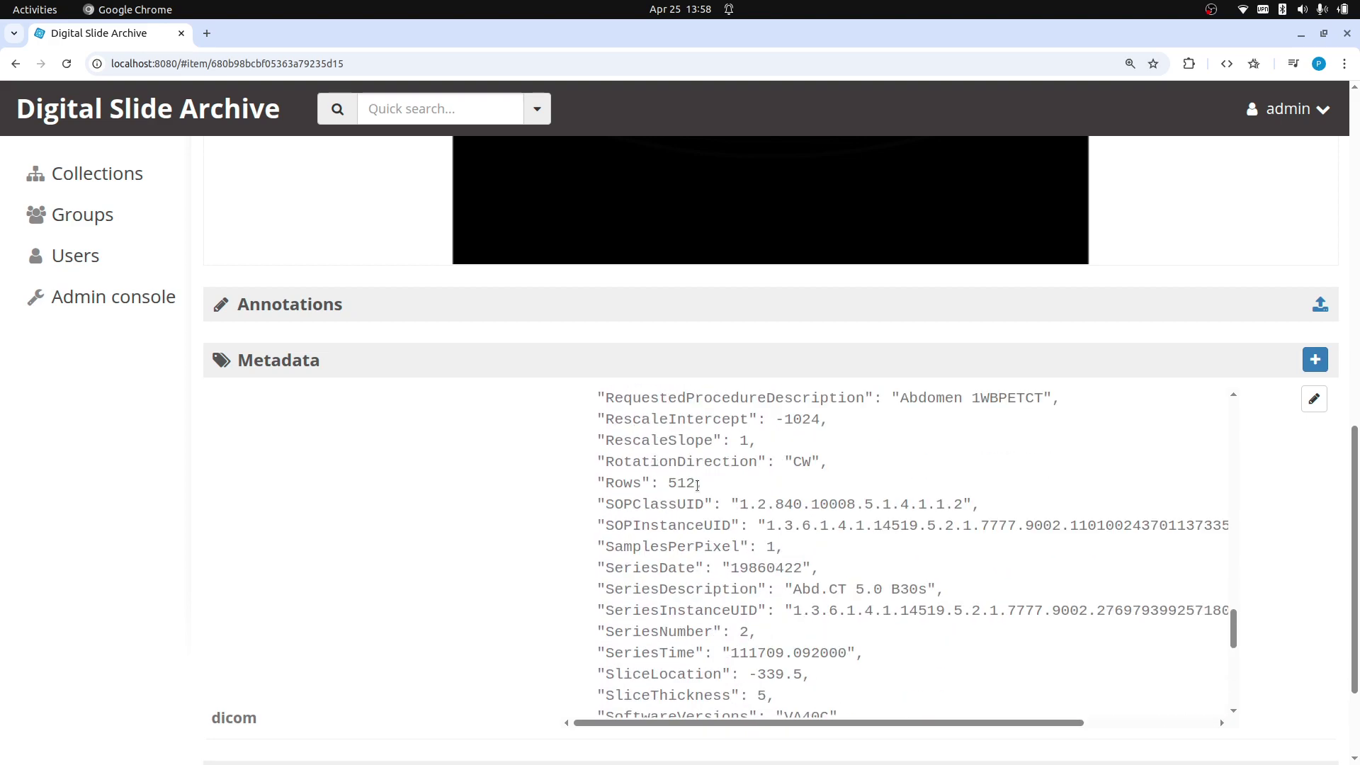
scroll(708, 496, "up", 4)
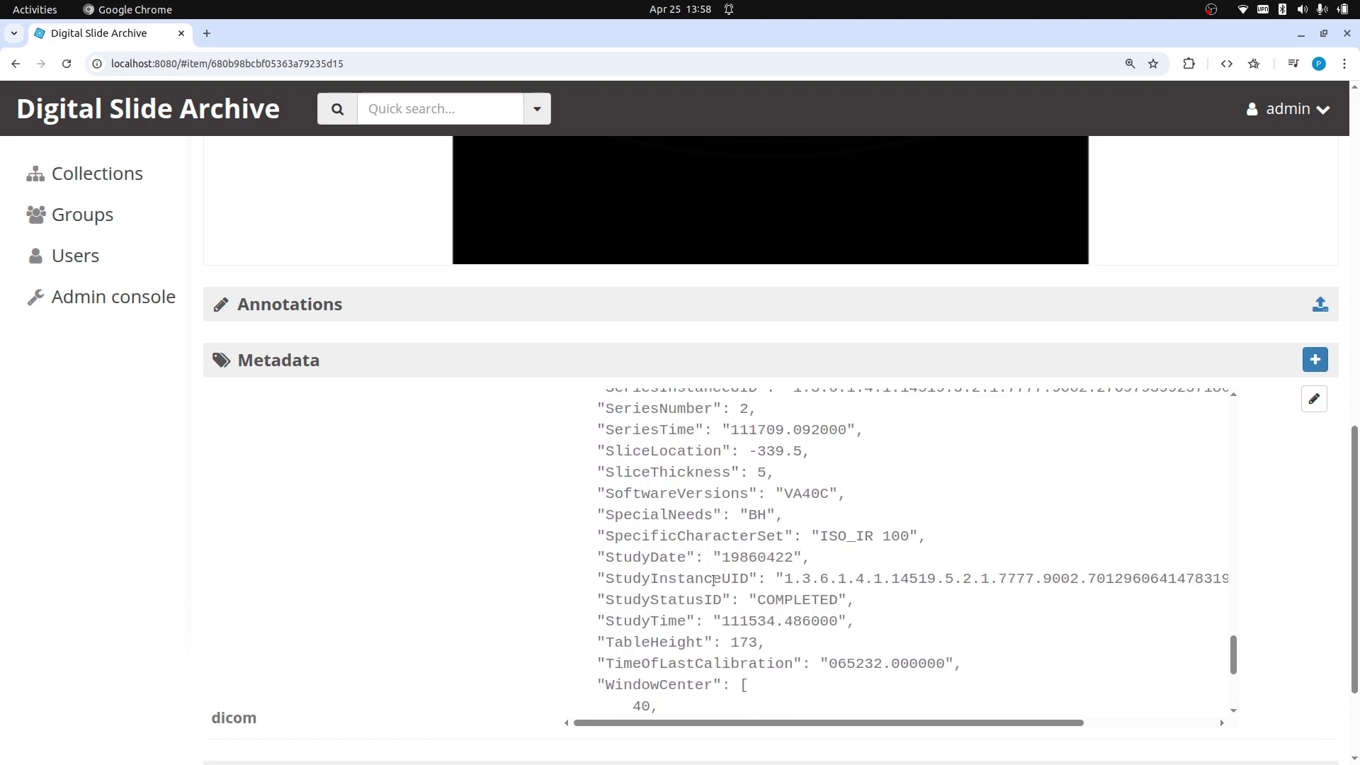
double_click(714, 580)
left_click(761, 576)
left_click_drag(793, 581, 837, 581)
left_click(731, 581)
double_click(742, 578)
left_click(742, 583)
double_click(641, 579)
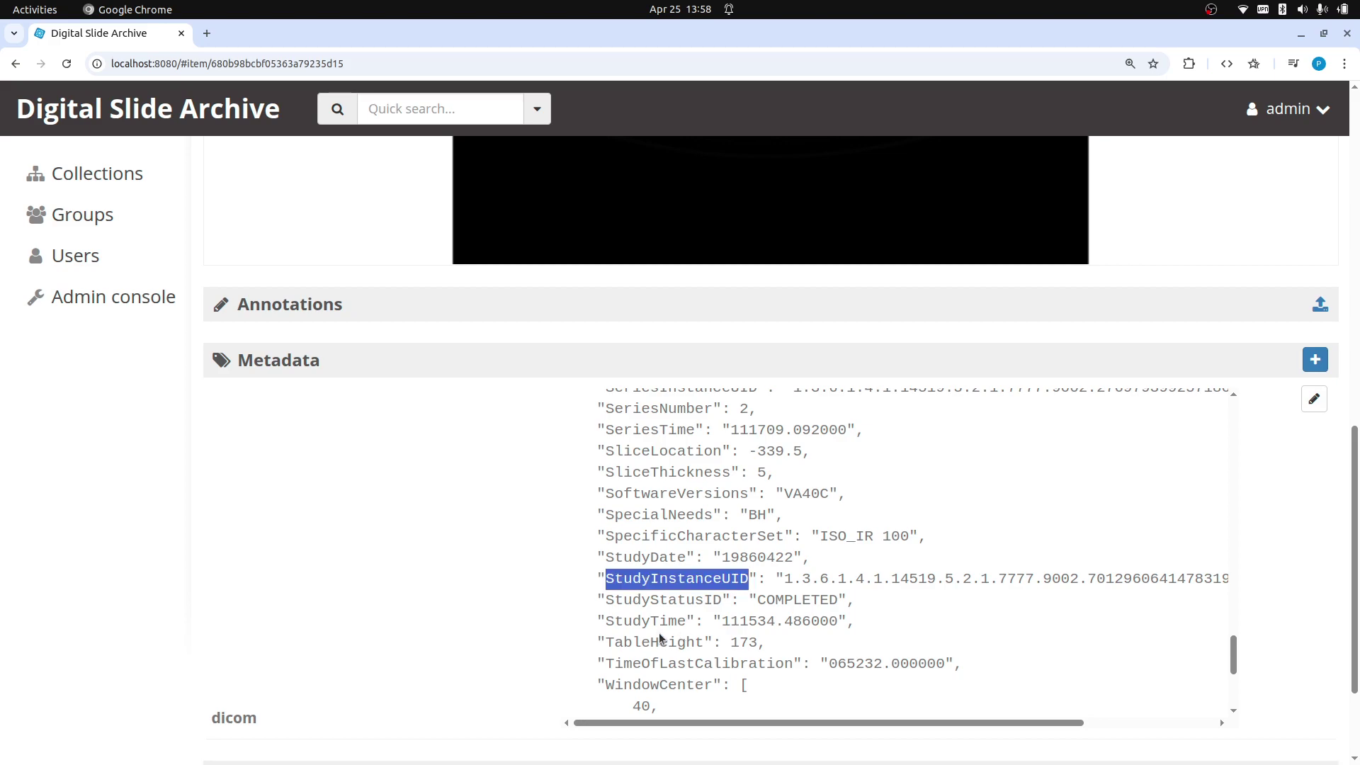
left_click(682, 641)
Return to the all-images folder and upload patient-study.large_image_config.yaml into it.
scroll(726, 546, "up", 20)
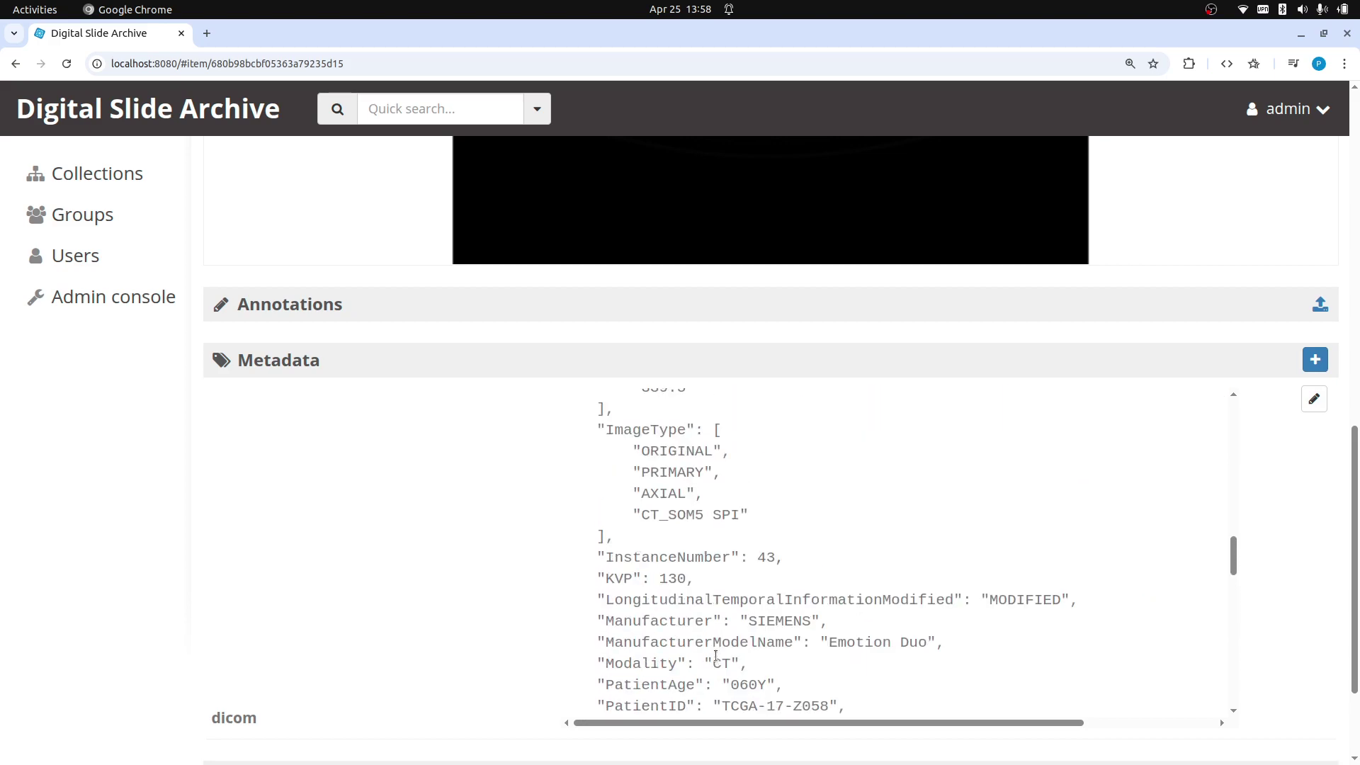
scroll(725, 546, "up", 2)
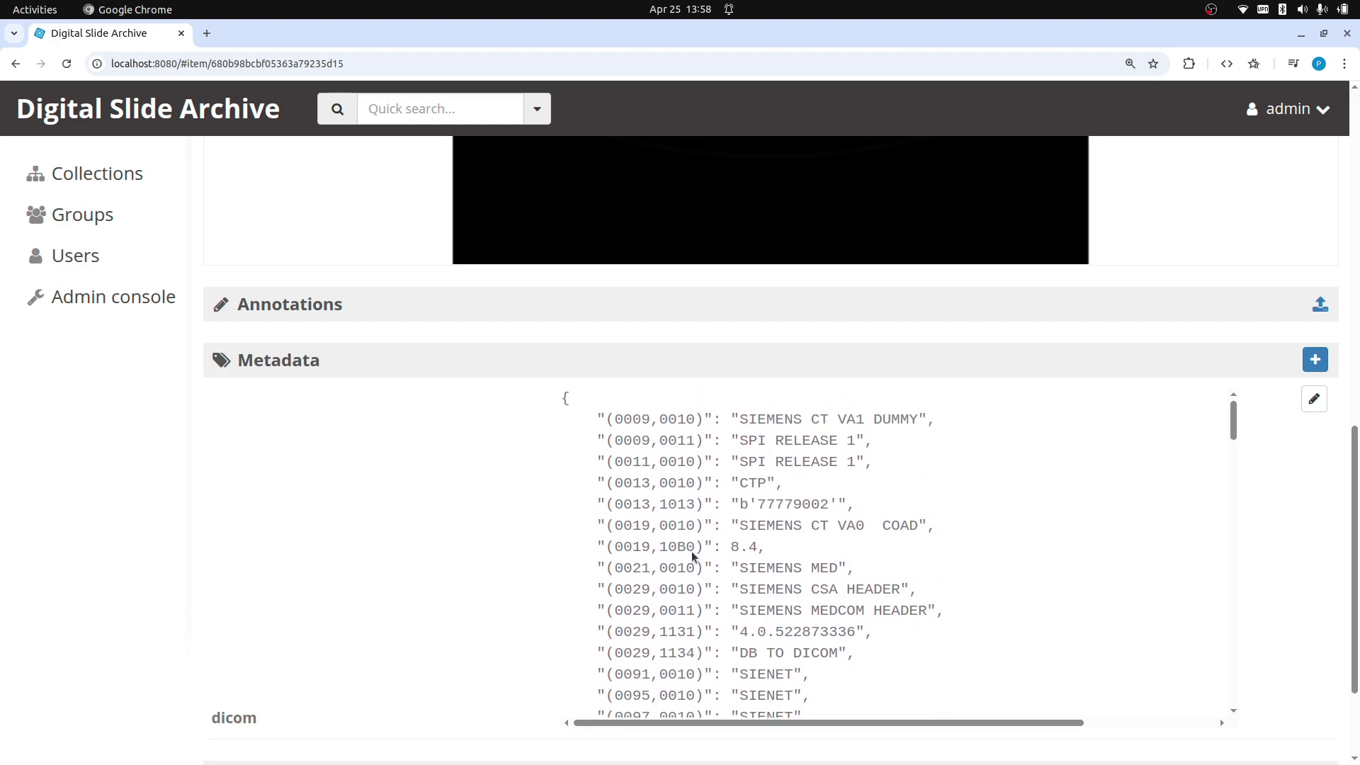
scroll(193, 313, "up", 12)
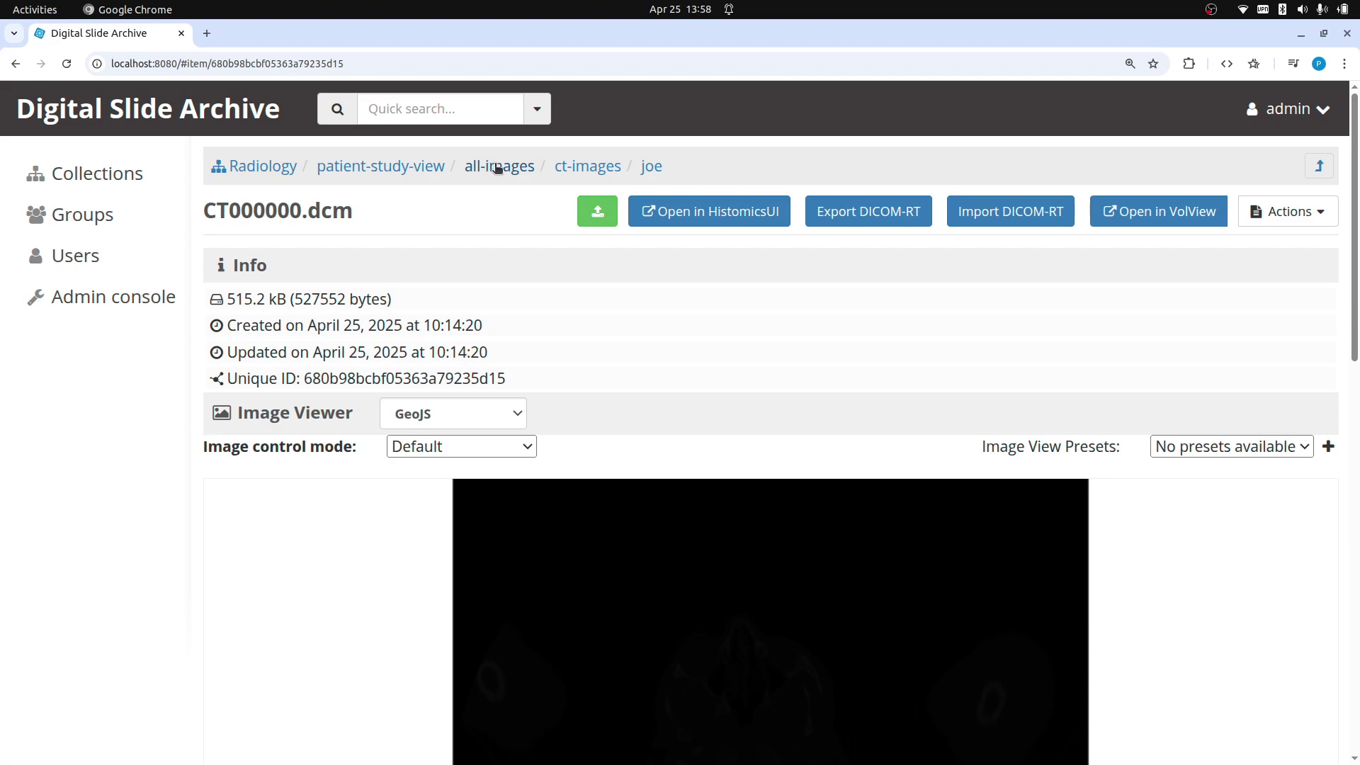
left_click(498, 167)
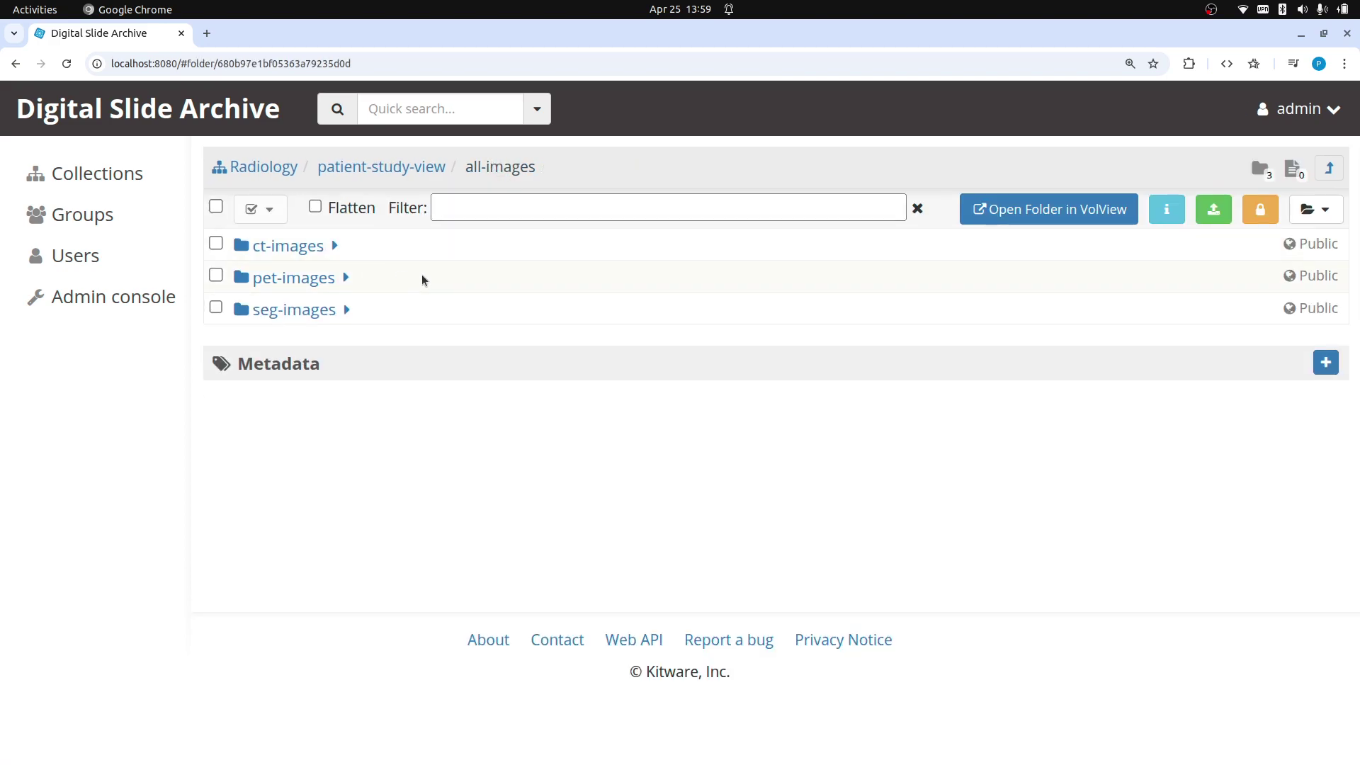
left_click(1217, 210)
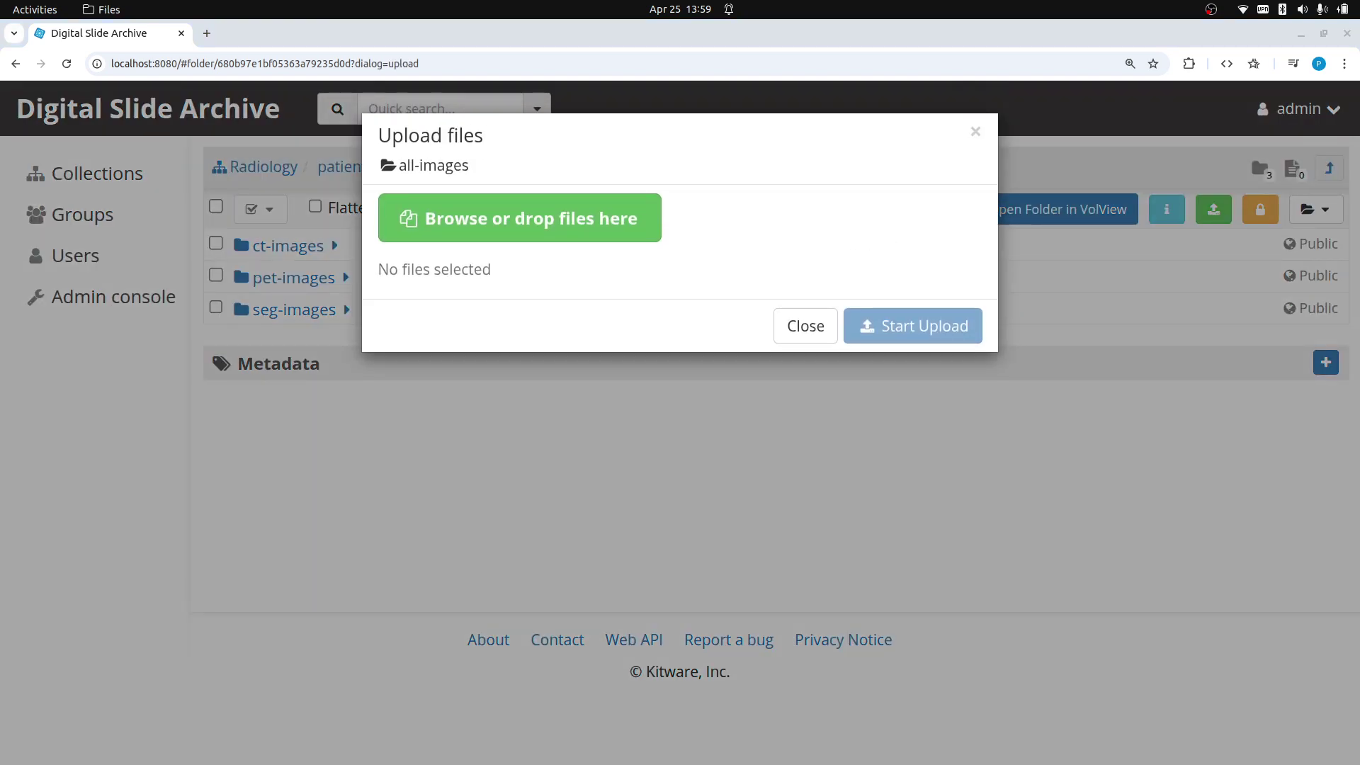
left_click_drag(1283, 227, 593, 223)
left_click(901, 326)
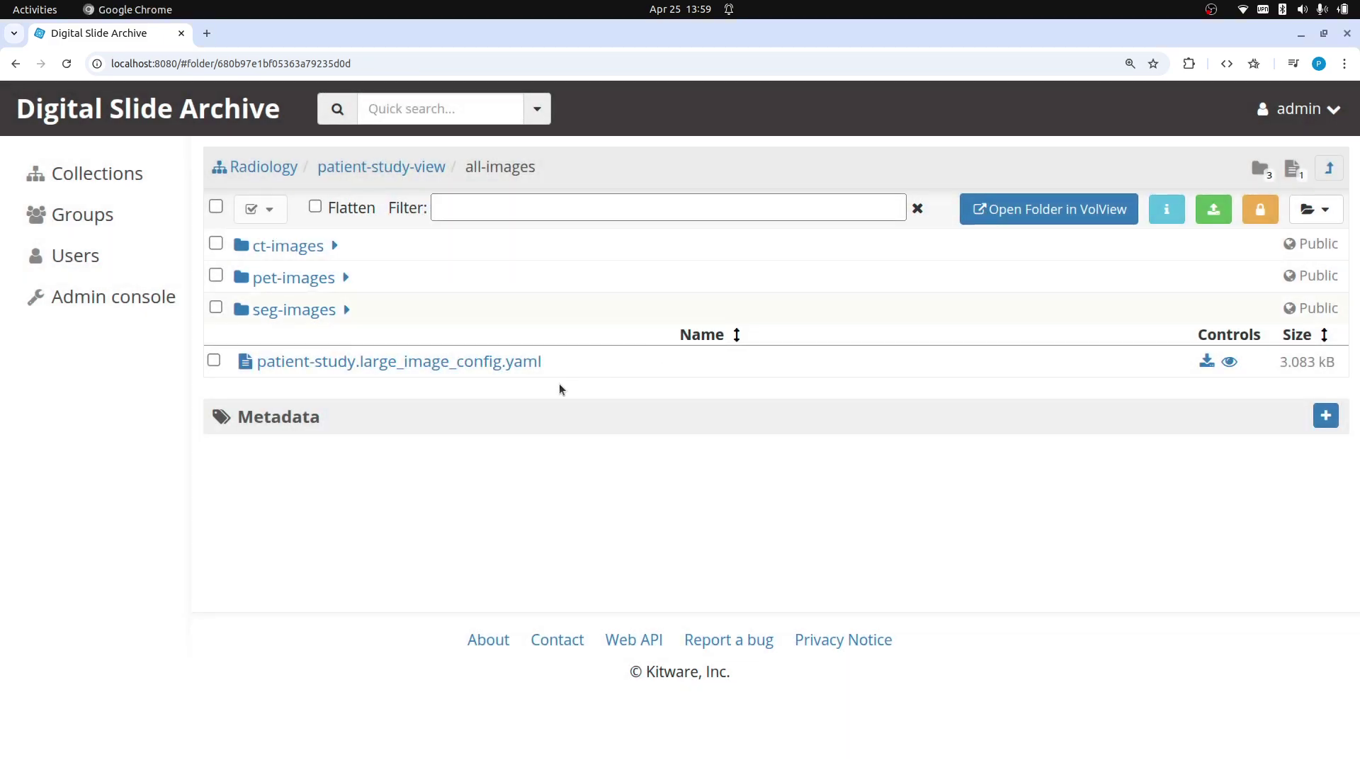
Open patient-study.large_image_config.yaml and examine the group keys of its patientList and studyList sections, highlighting PatientID and StudyInstanceUID.
left_click(445, 362)
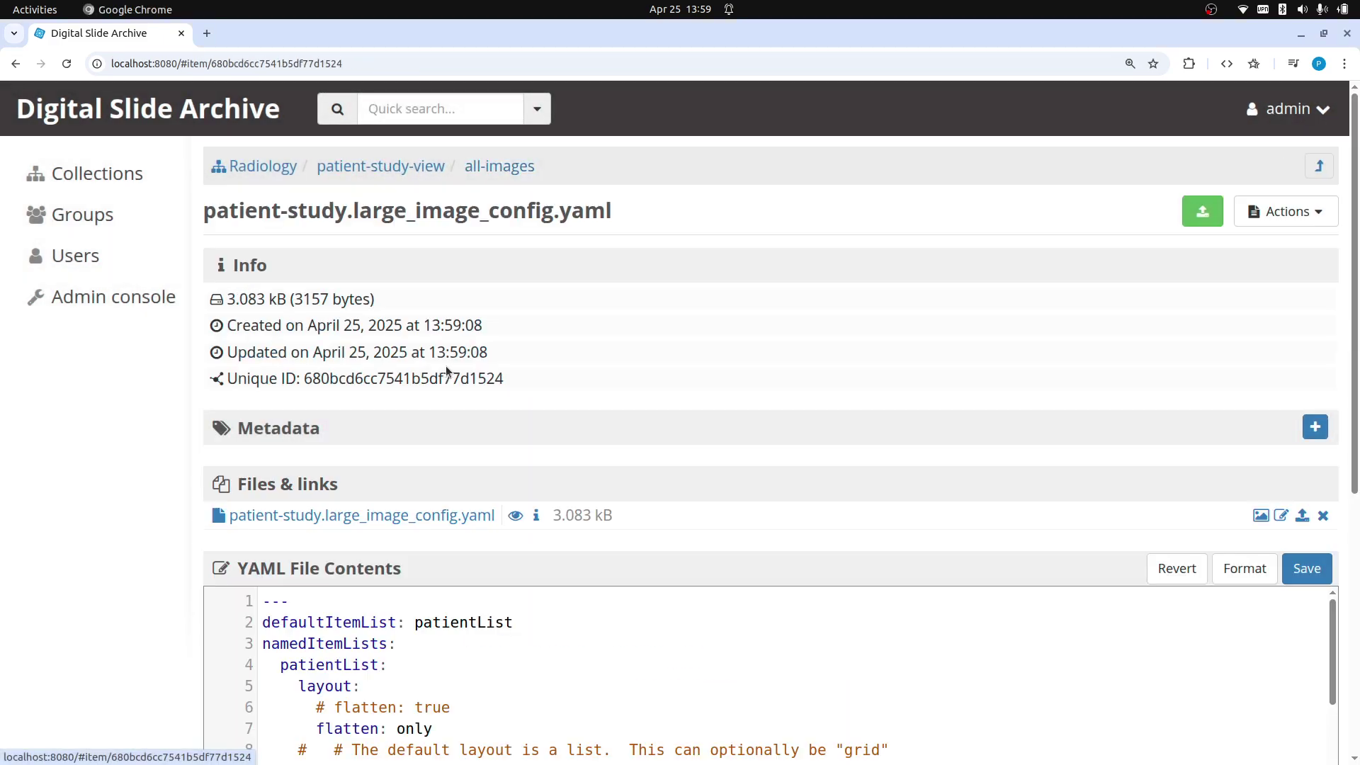
scroll(626, 563, "down", 5)
scroll(311, 636, "up", 8)
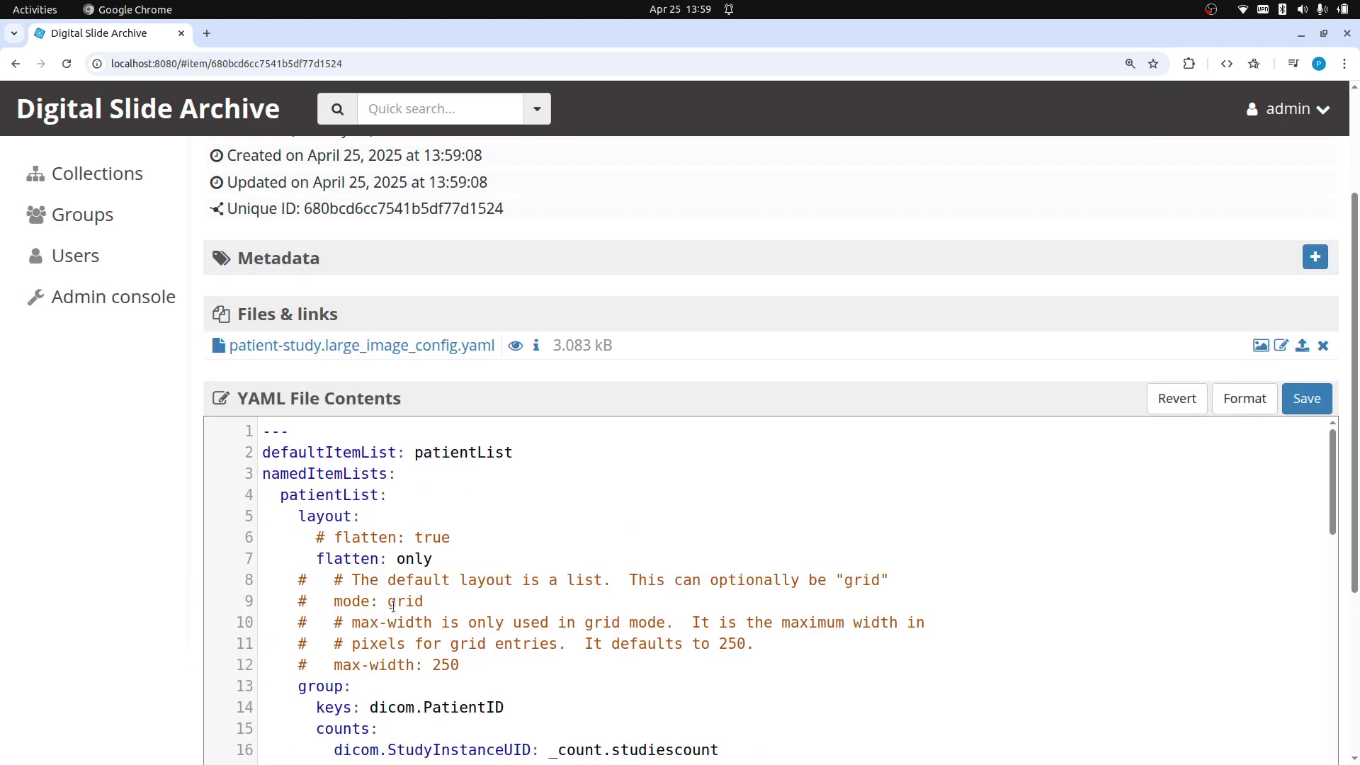
scroll(393, 606, "down", 1)
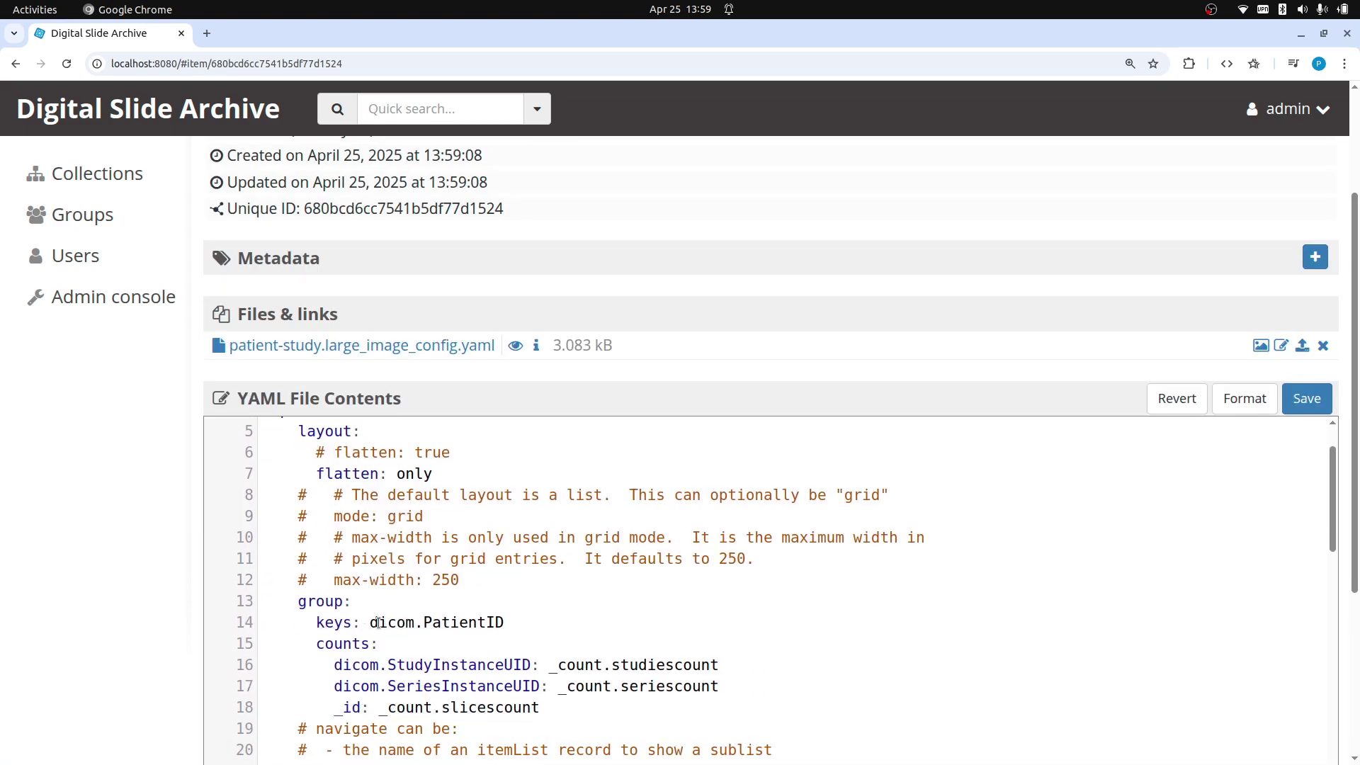
double_click(439, 620)
scroll(454, 609, "down", 6)
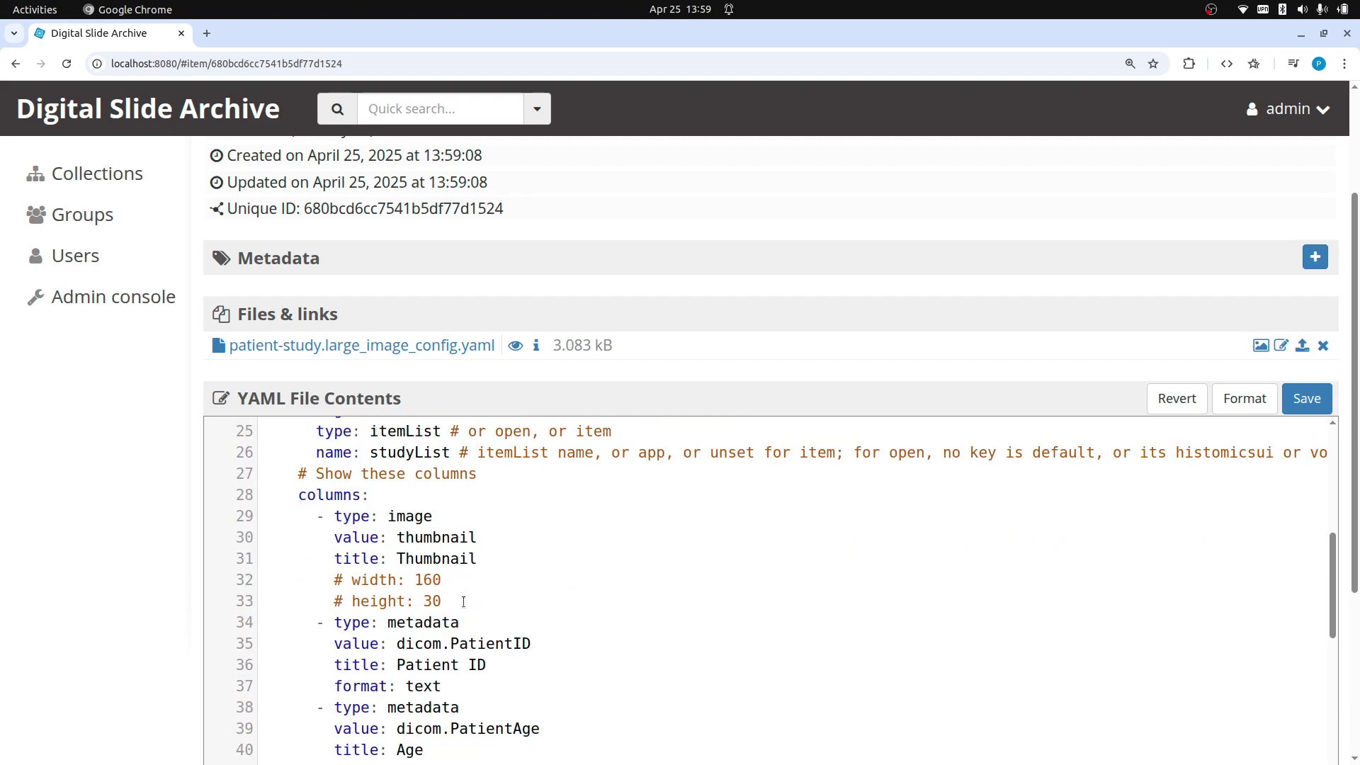
scroll(469, 586, "down", 7)
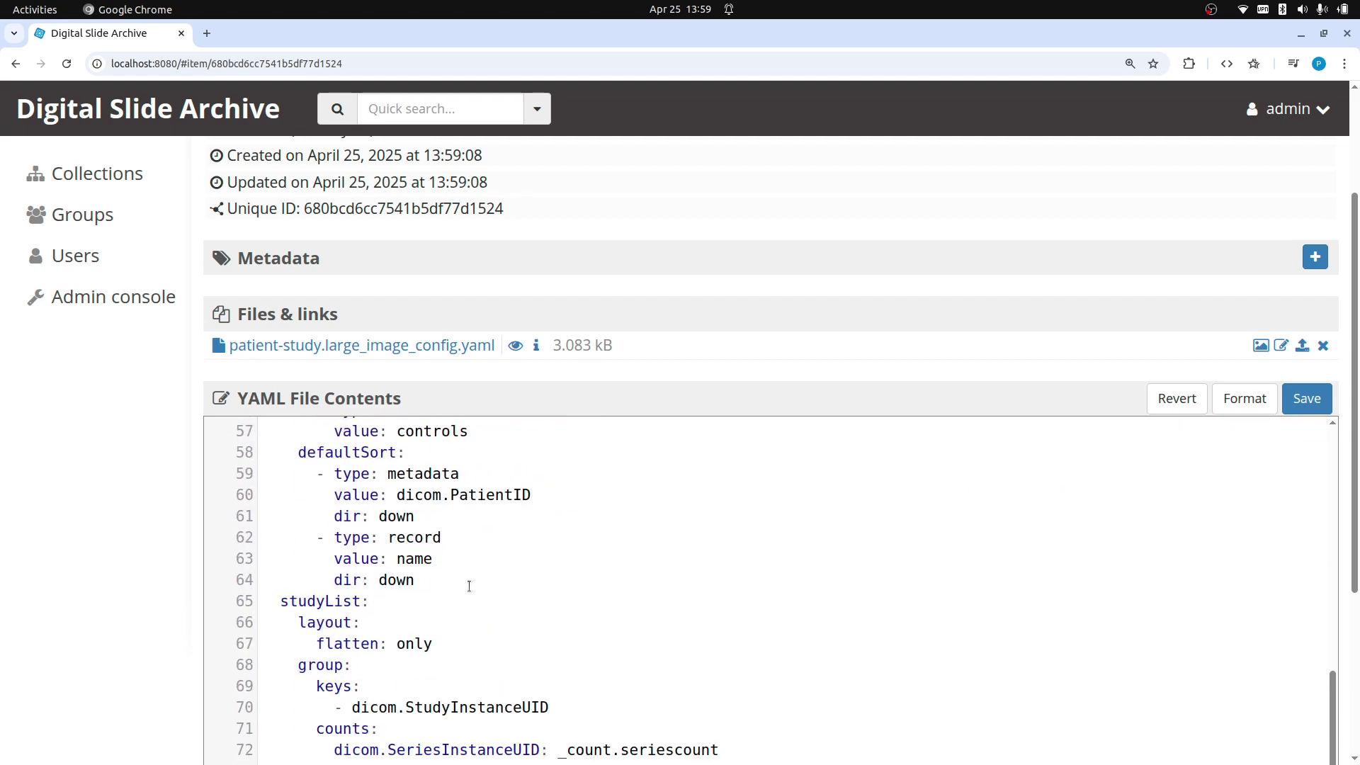
scroll(469, 586, "down", 1)
double_click(473, 620)
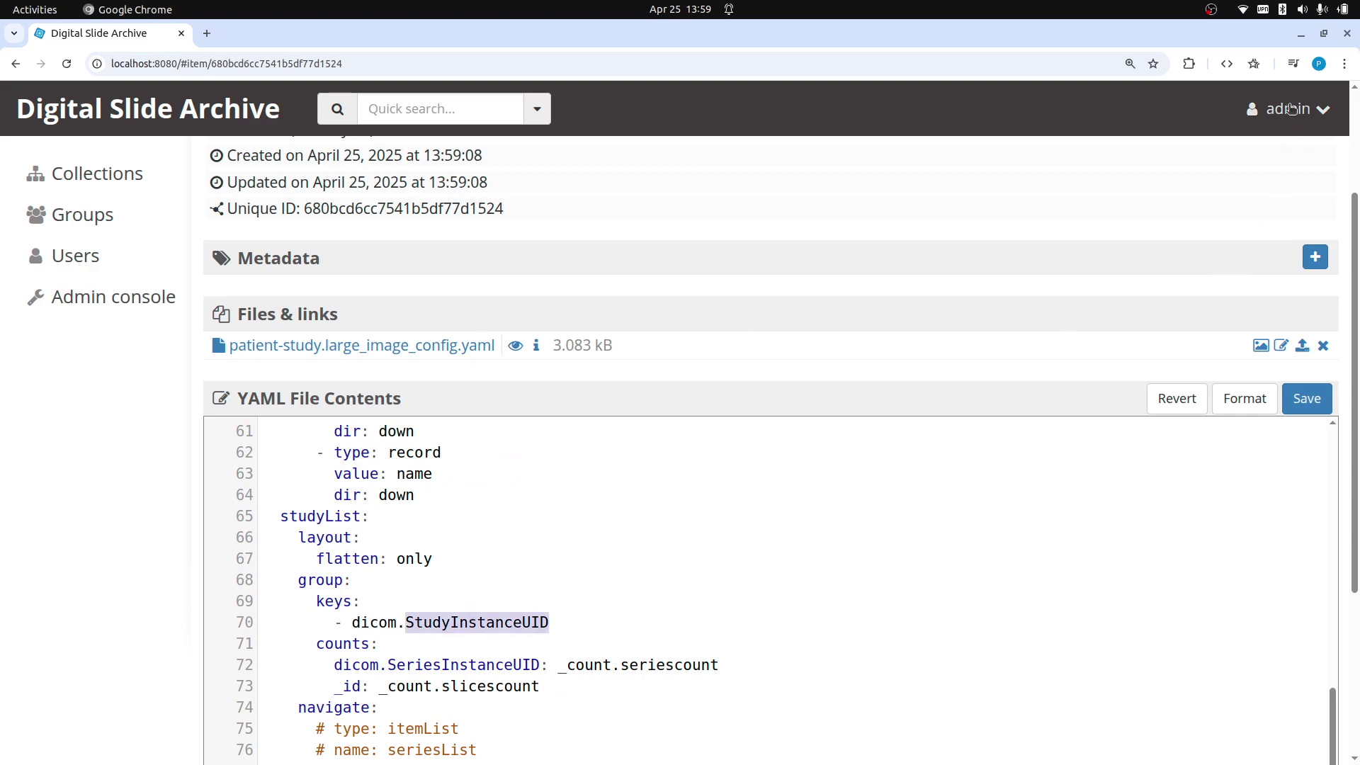
Rename the patient-study.large_image_config.yaml item as .large_image_config.yaml and save the change.
scroll(1134, 255, "up", 3)
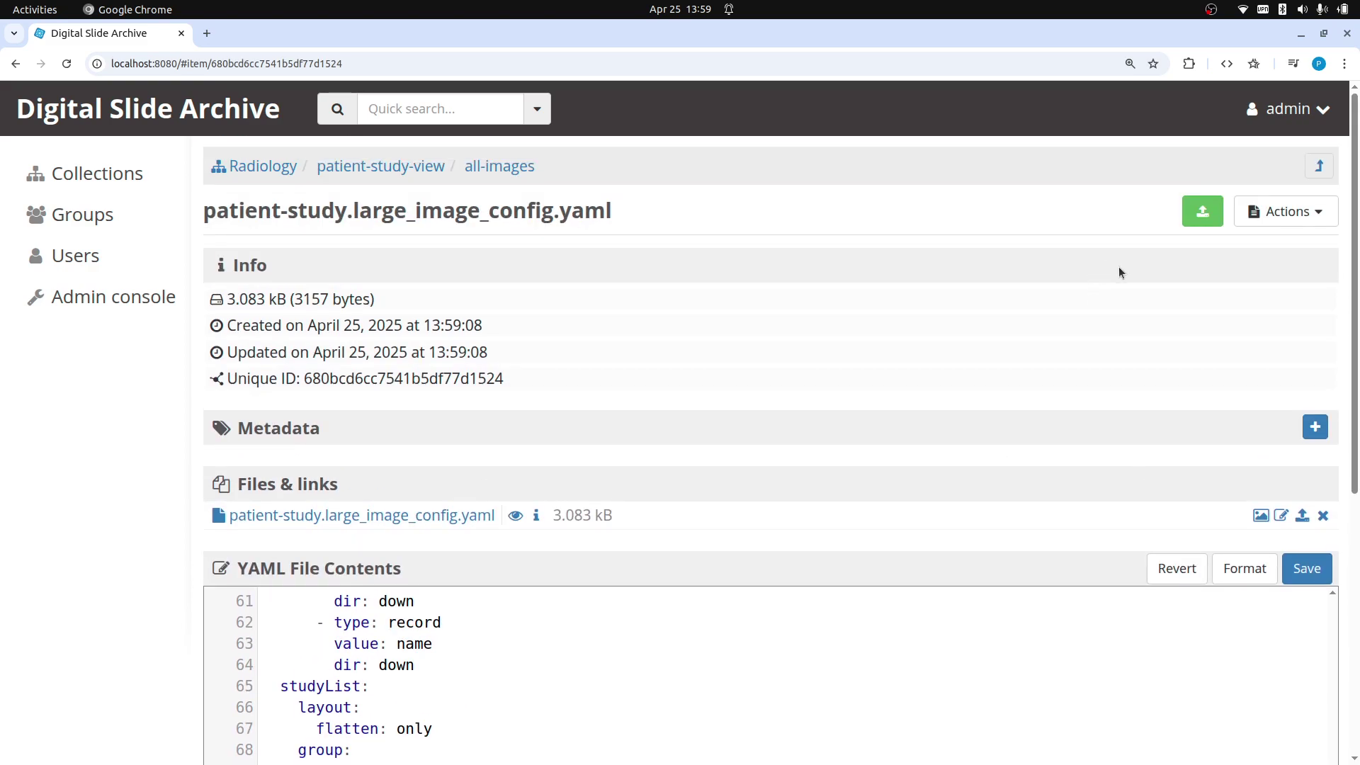
left_click(1277, 214)
left_click(1218, 295)
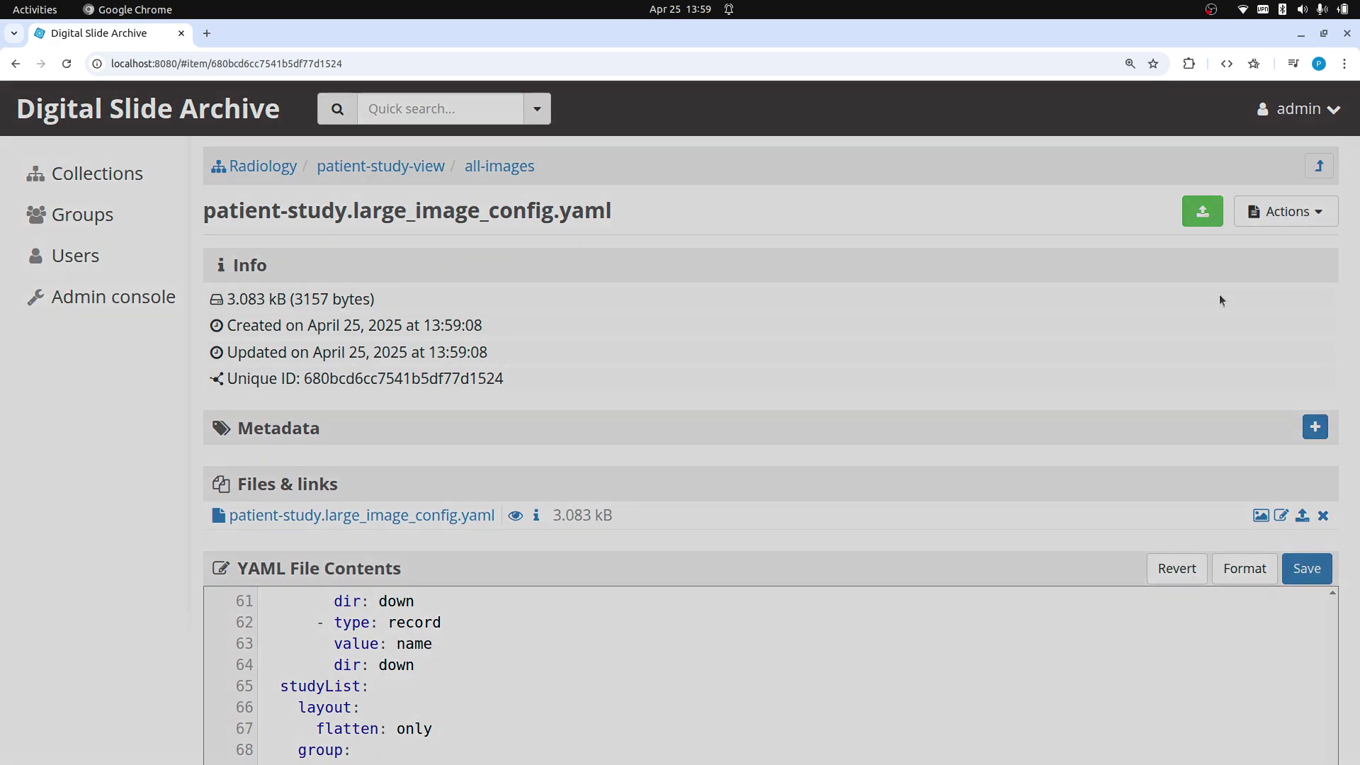
left_click_drag(461, 209, 349, 201)
key("BackSpace")
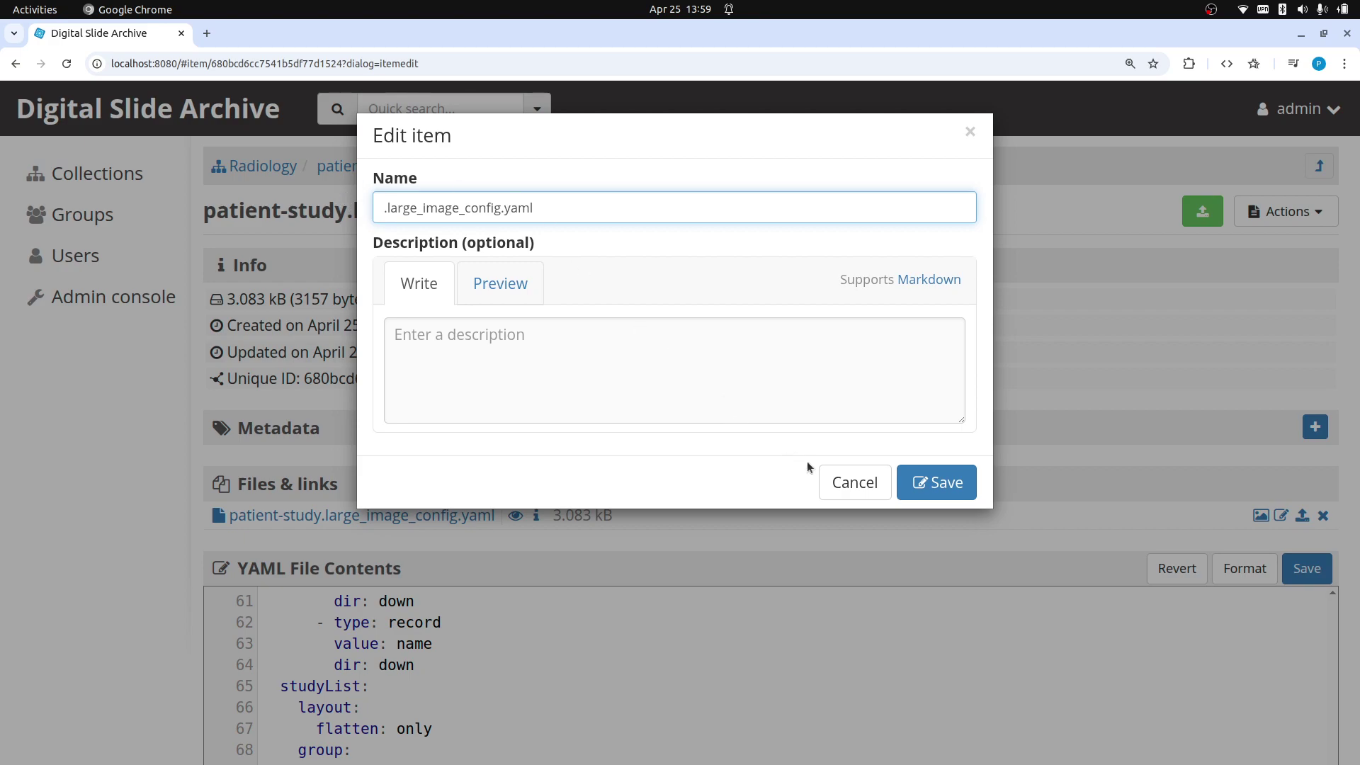
left_click(935, 482)
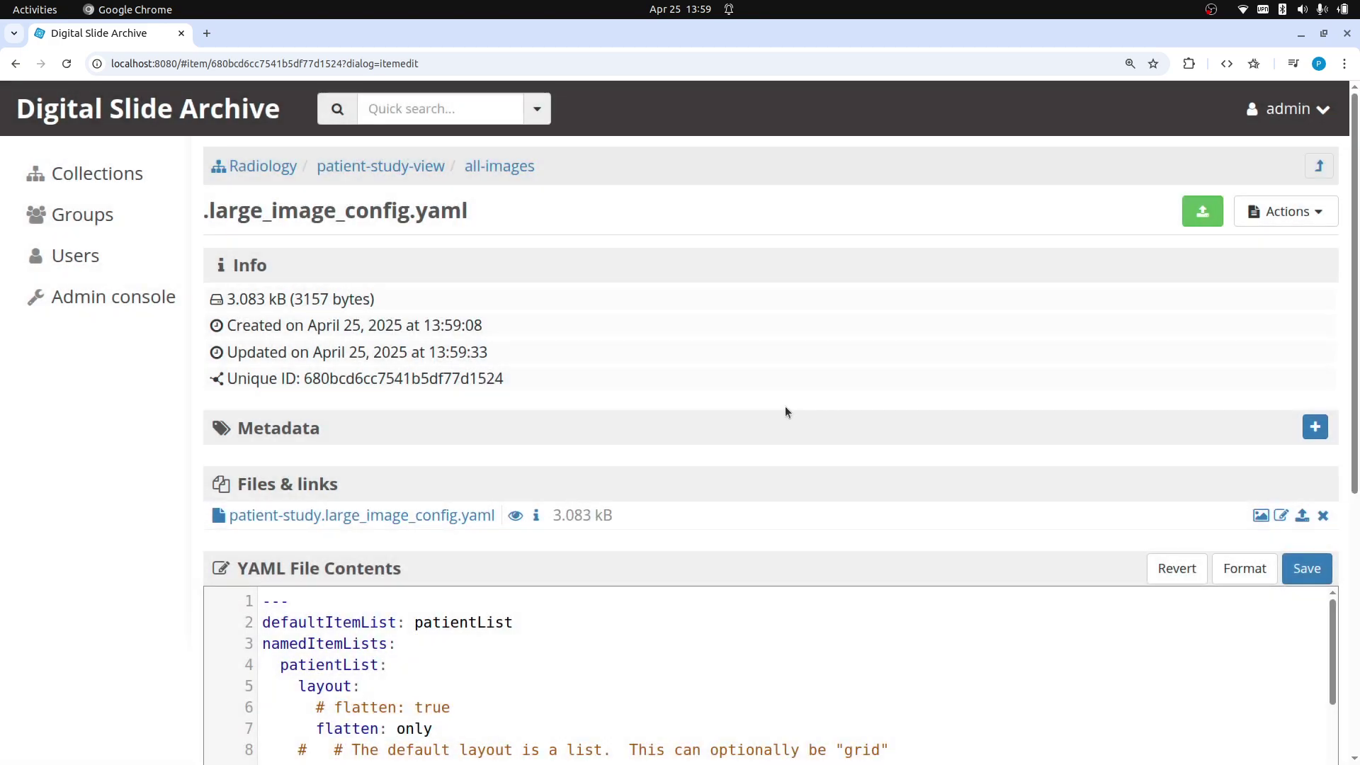
Return to the all-images folder and open the second patient's study in VolView.
left_click(524, 168)
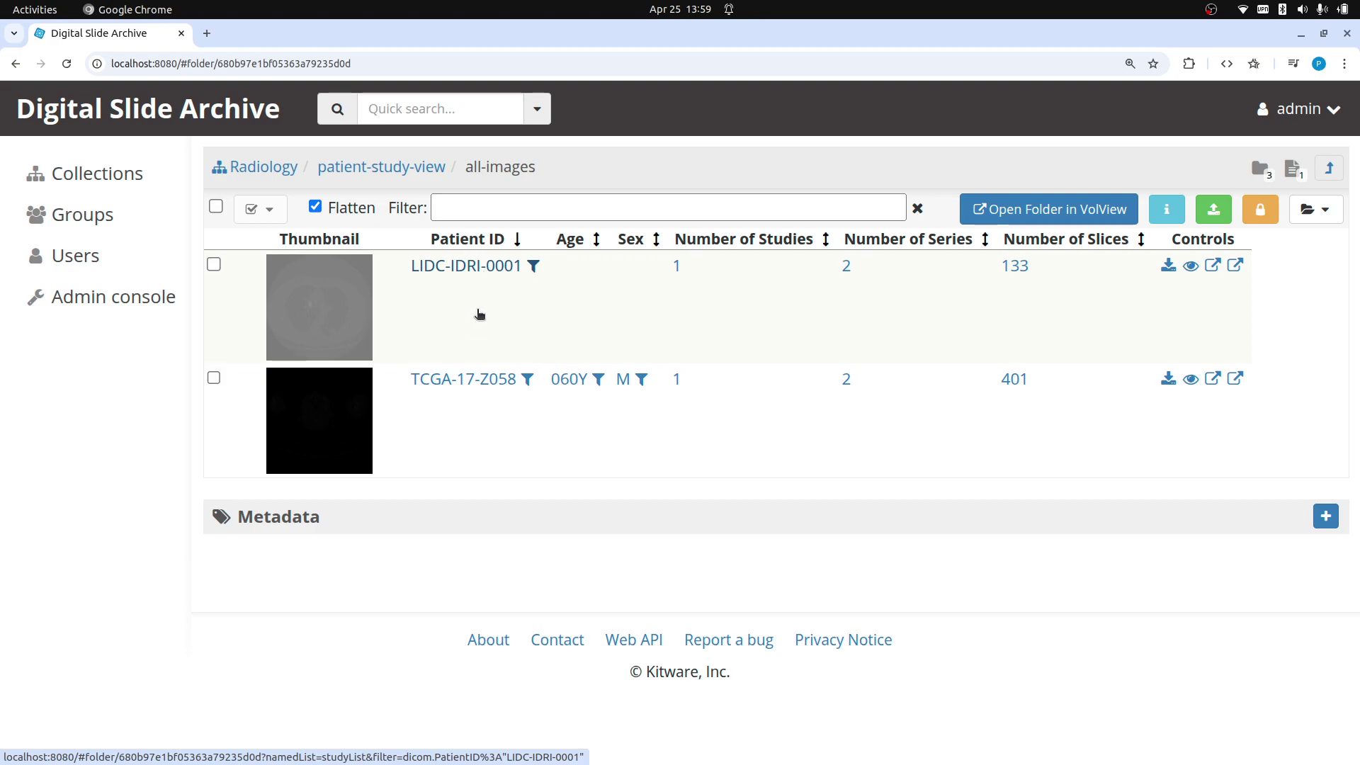
left_click(340, 422)
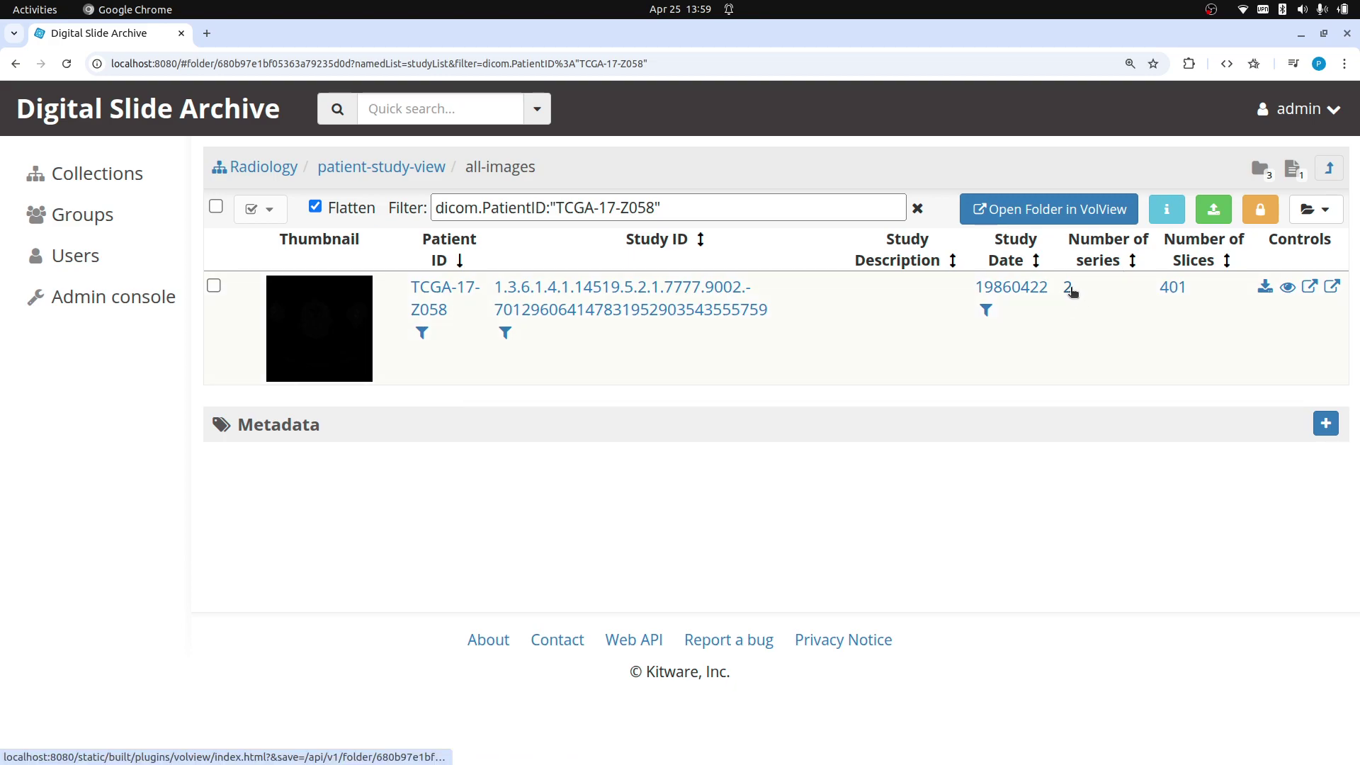
left_click(362, 359)
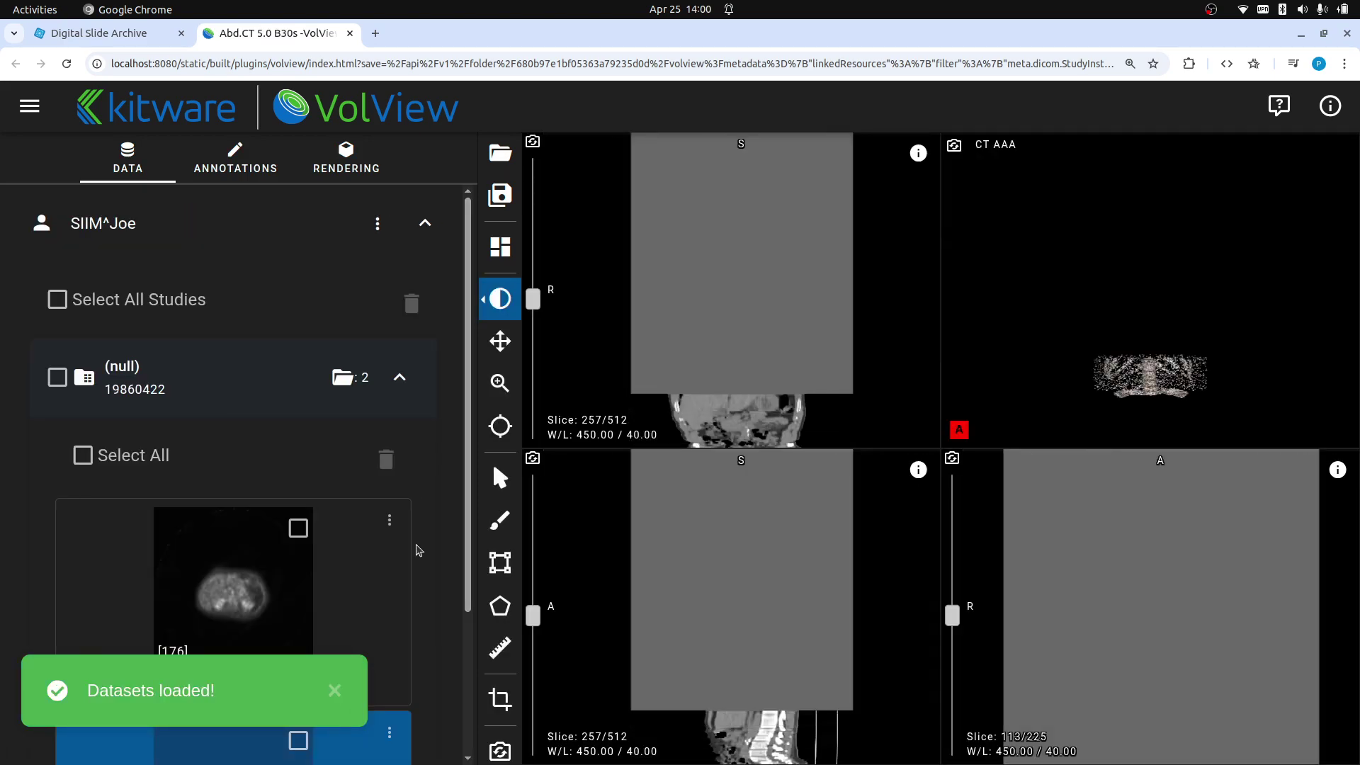
Look through the study's PET WB and Abd.CT 5.0 B30s series in VolView and close the viewer.
scroll(439, 556, "down", 3)
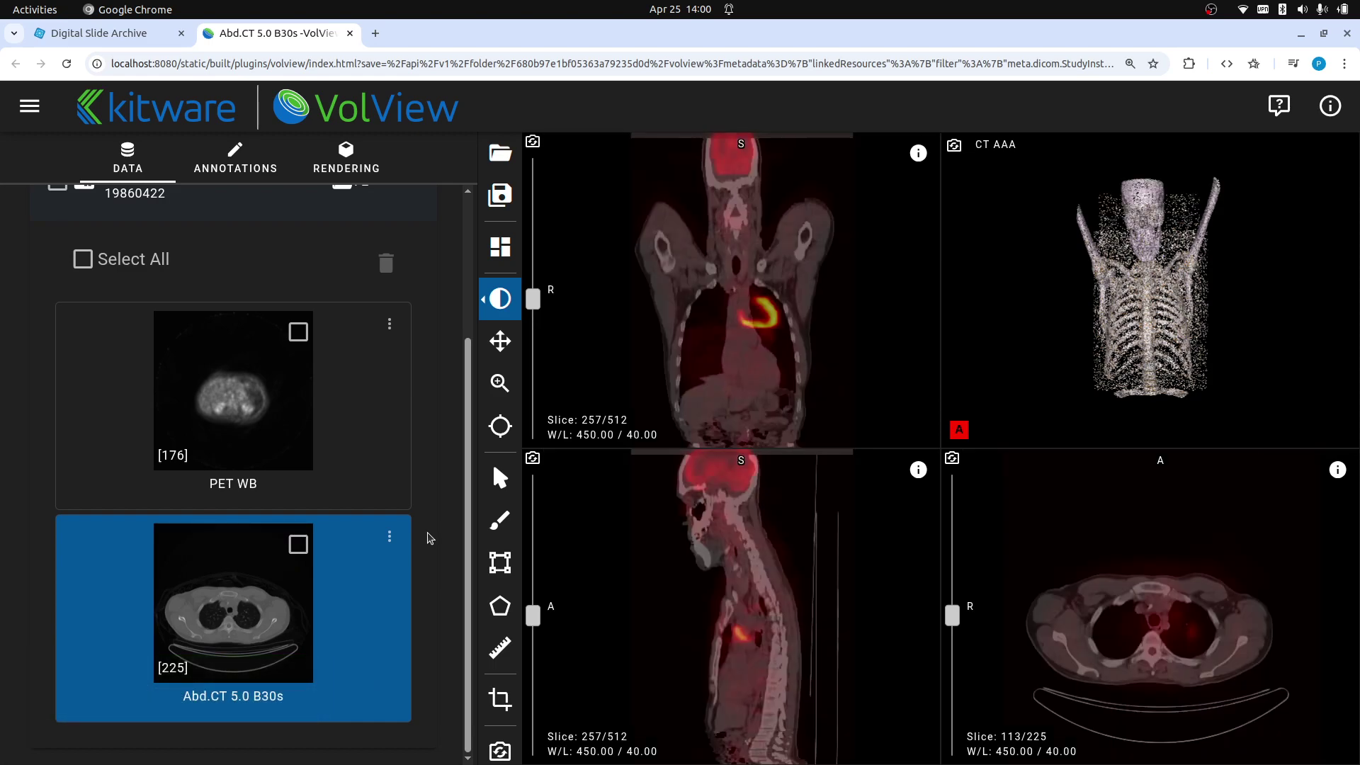
scroll(436, 528, "up", 1)
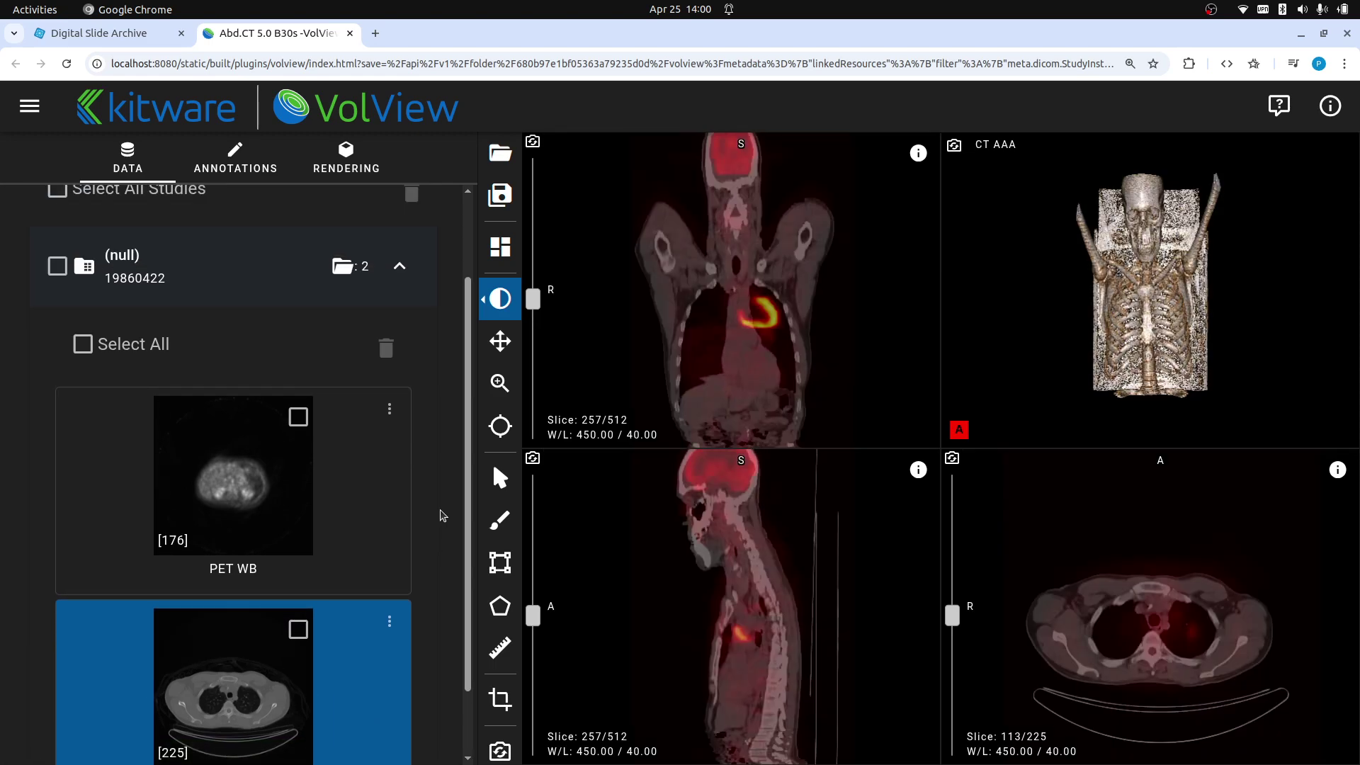
scroll(438, 506, "up", 2)
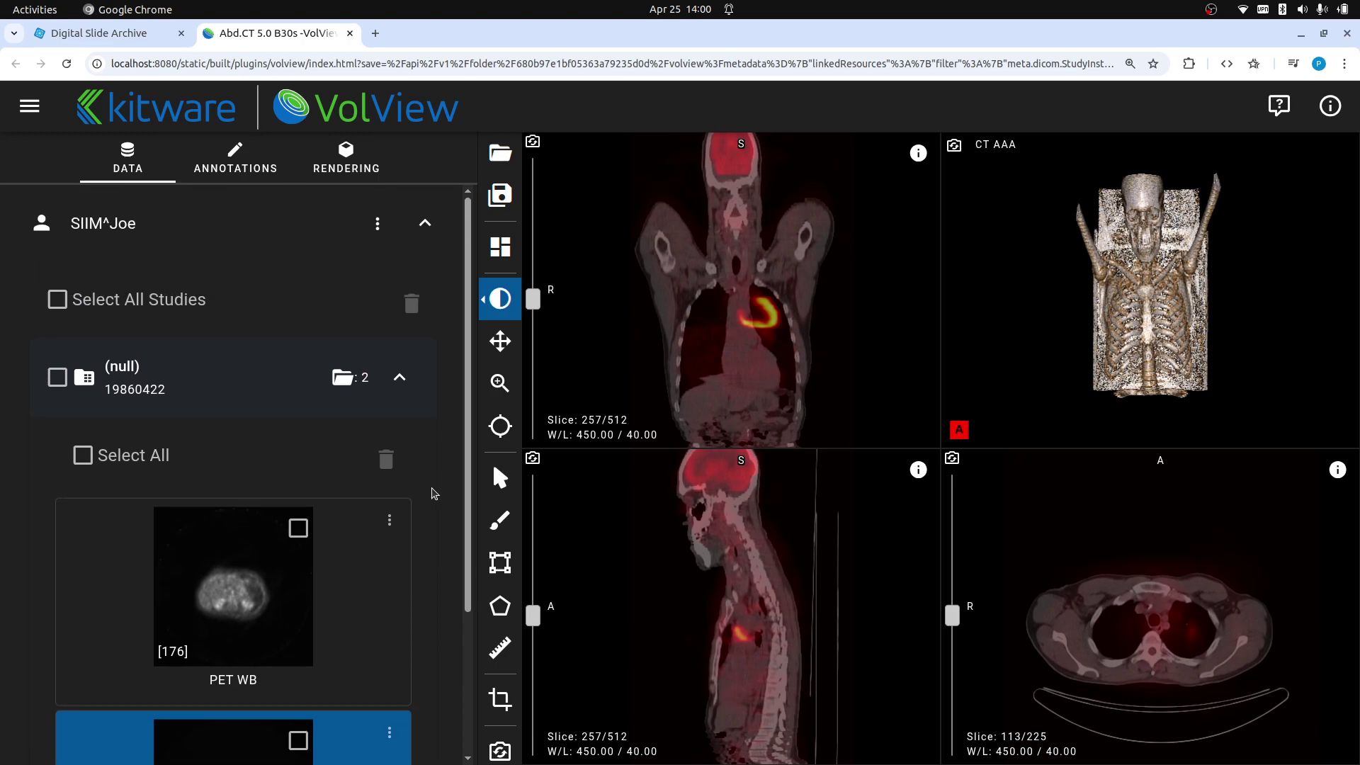
scroll(415, 286, "down", 1)
scroll(453, 358, "up", 1)
left_click(349, 34)
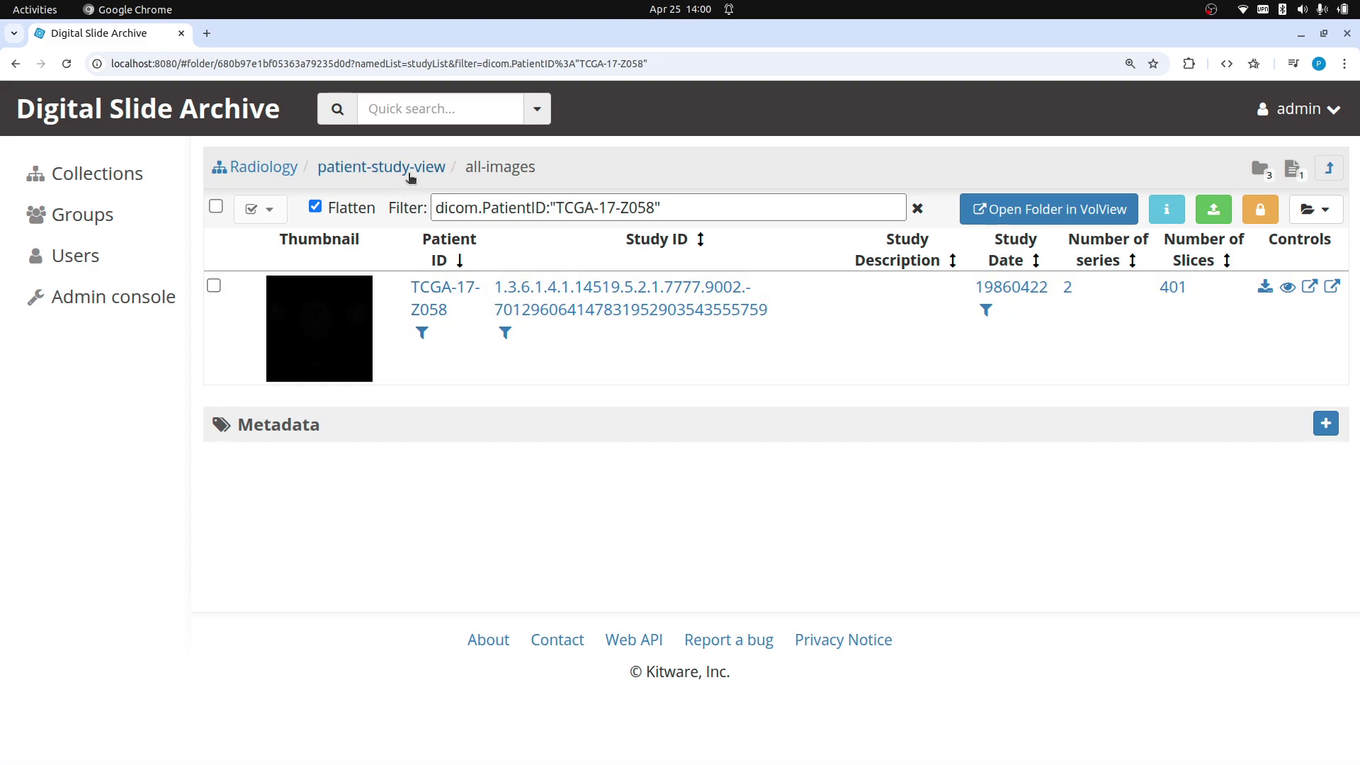
Open .large_image_config.yaml from the patient-study-view folder and look through the upper part of its YAML contents.
left_click(436, 169)
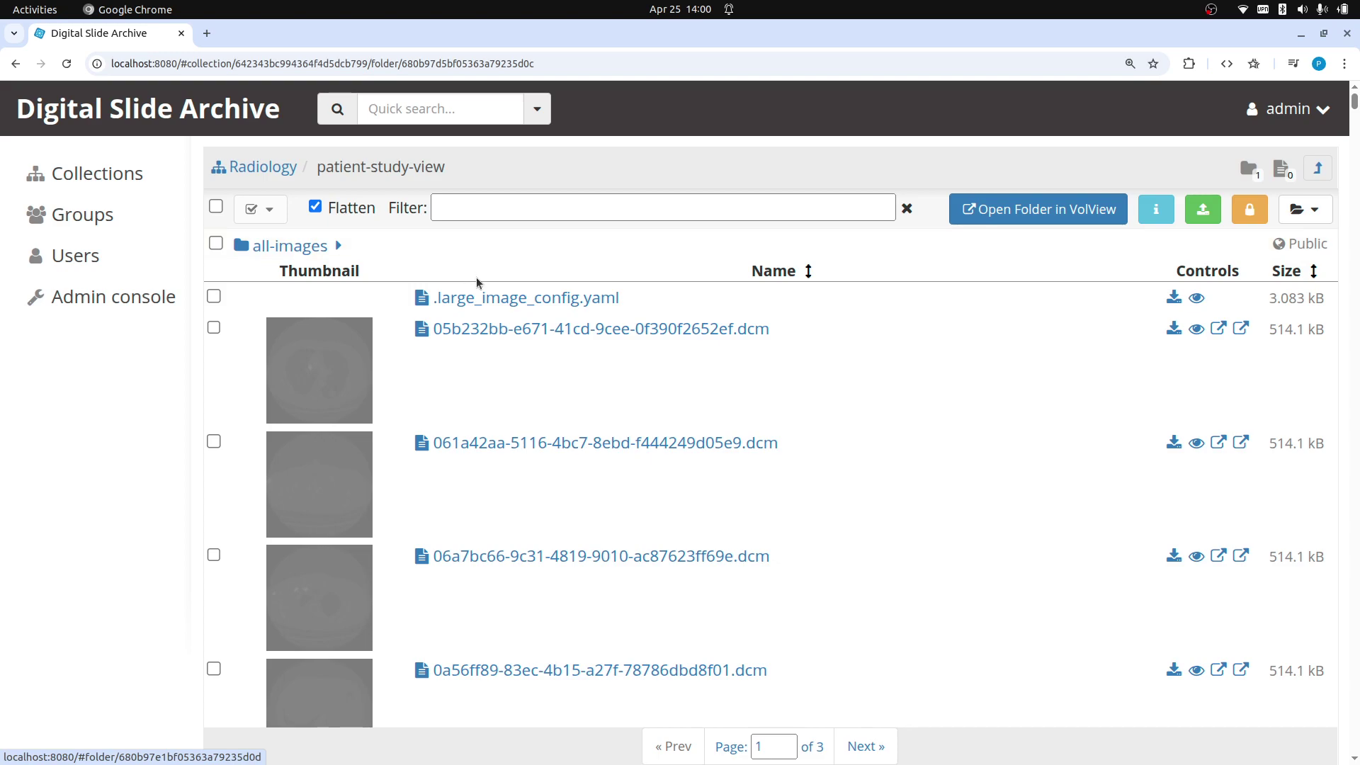
left_click(493, 299)
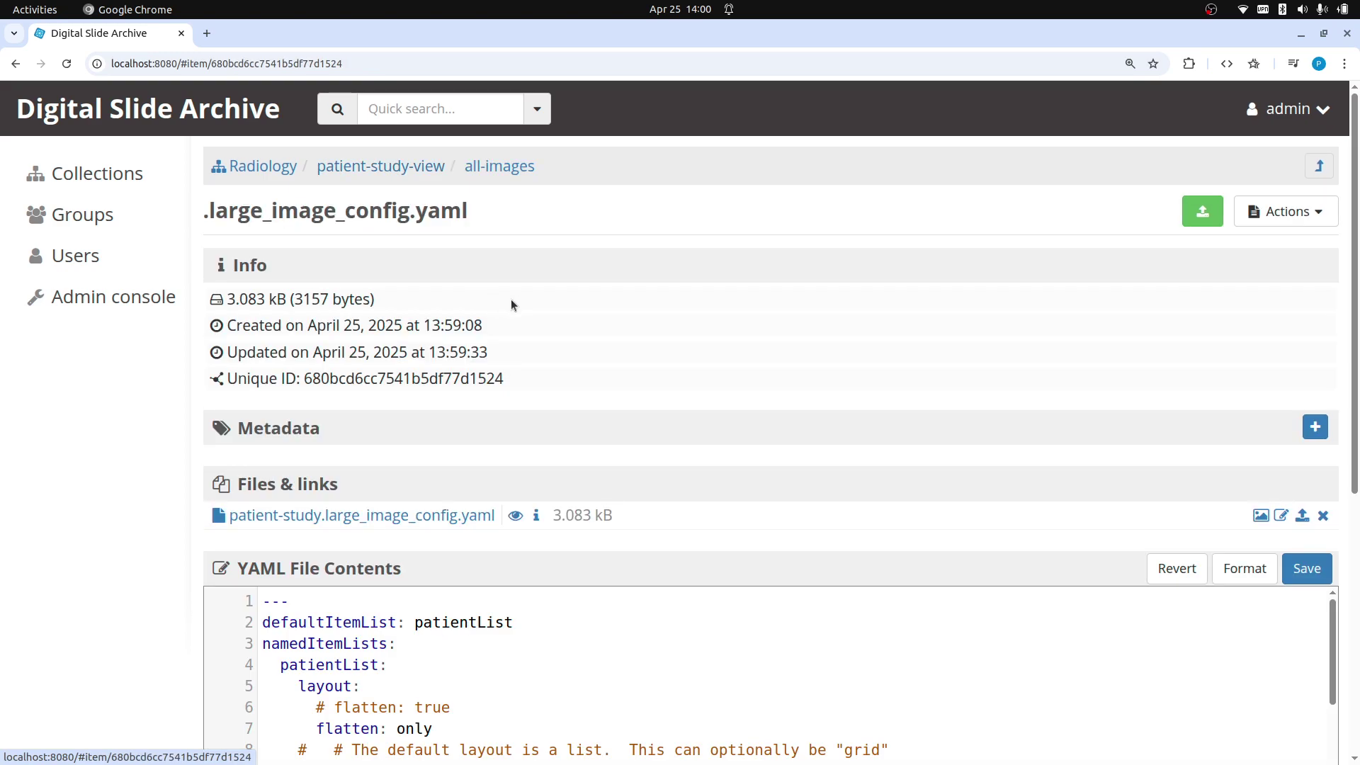
scroll(182, 507, "down", 1)
scroll(174, 524, "down", 2)
scroll(414, 291, "up", 1)
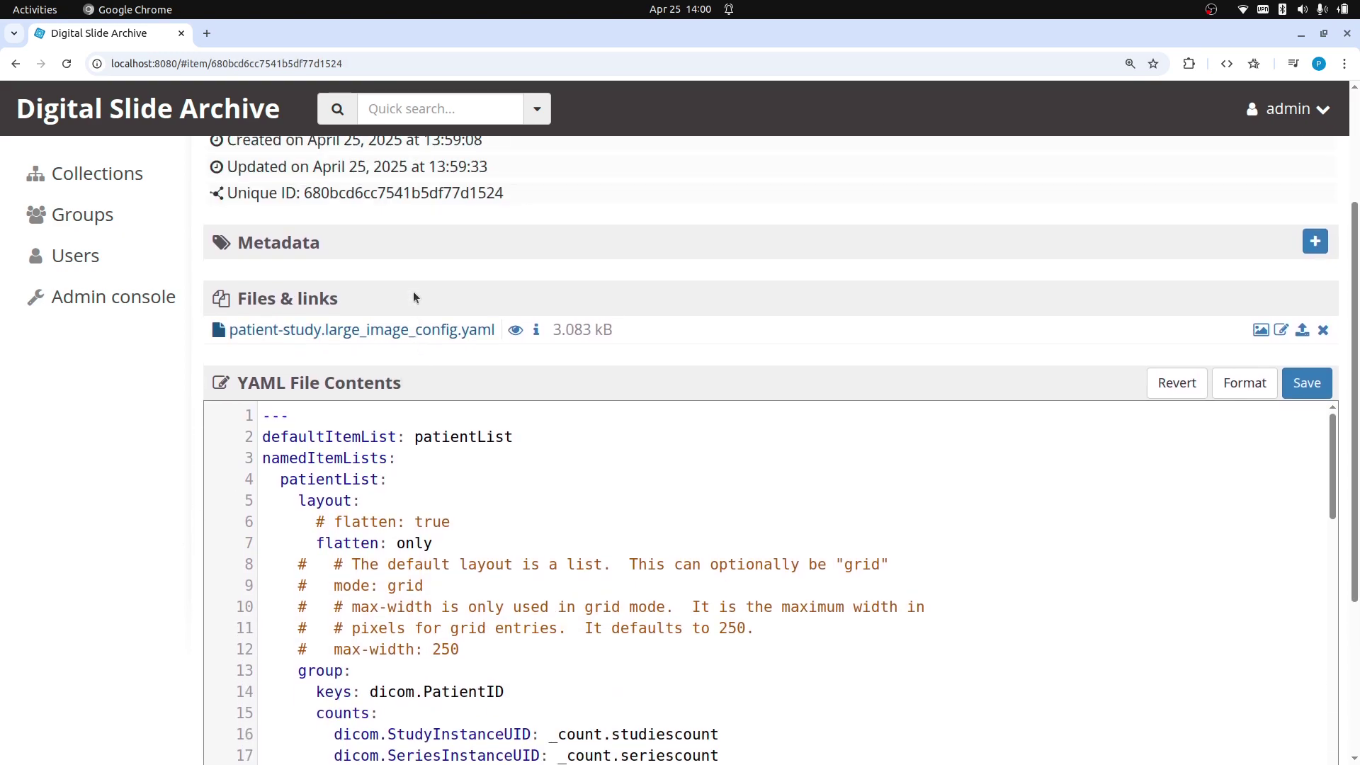
scroll(253, 435, "down", 1)
scroll(204, 529, "down", 4)
scroll(182, 555, "up", 2)
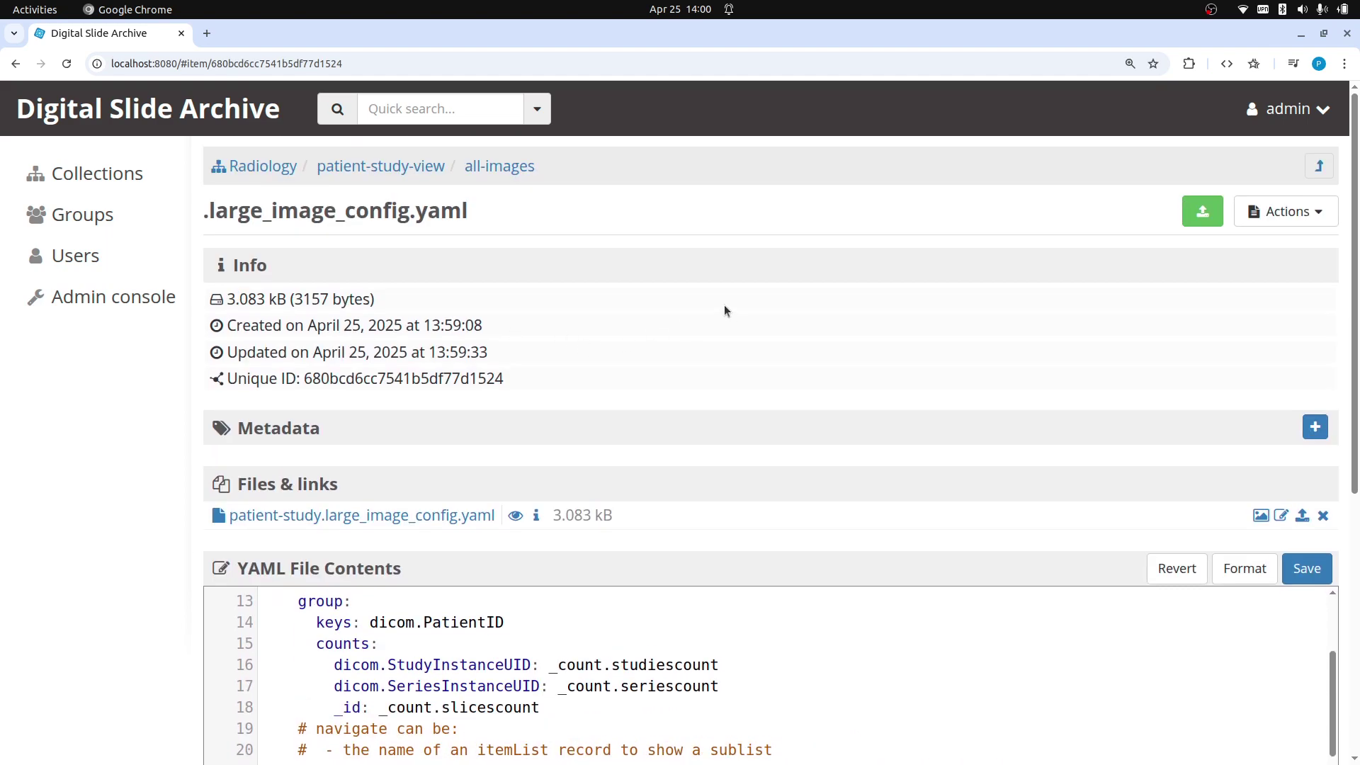
scroll(48, 561, "down", 3)
scroll(67, 577, "down", 2)
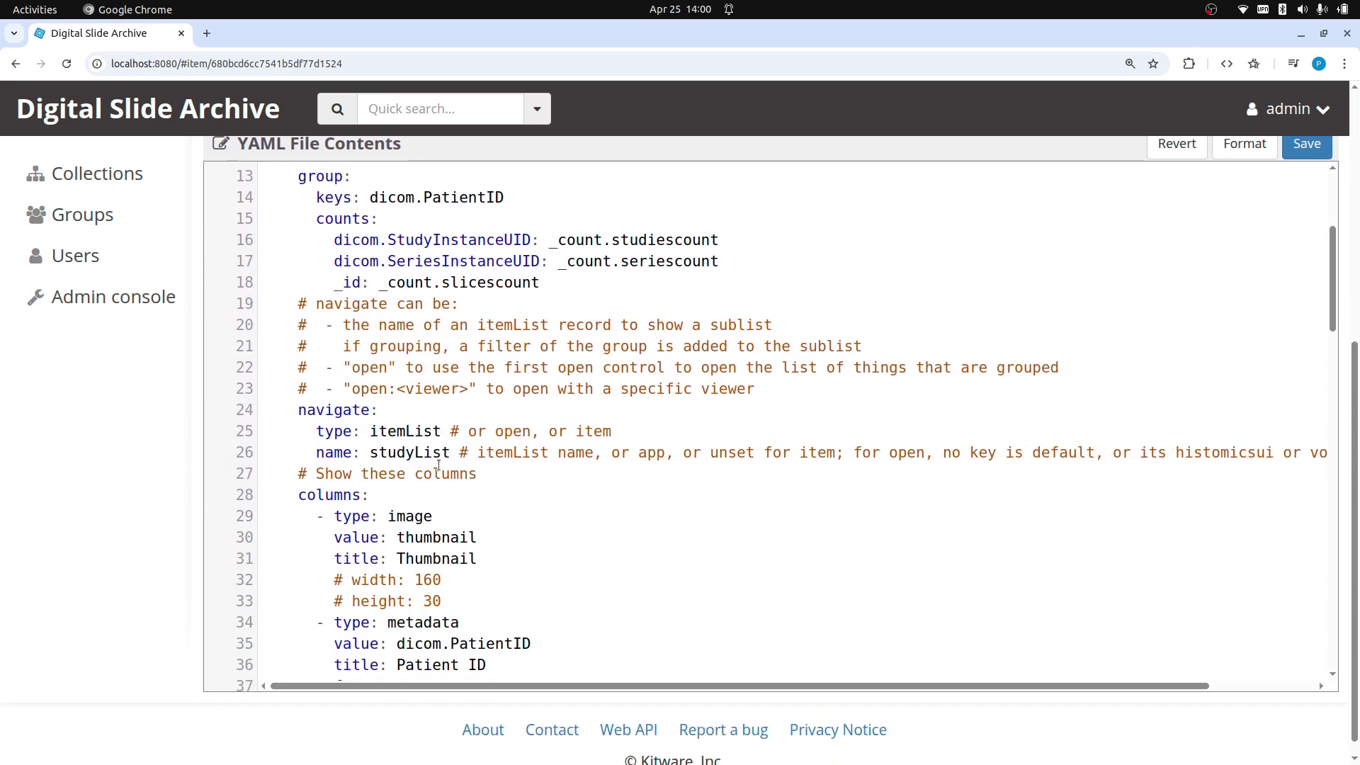
Highlight the patientList key under namedItemLists and undo the accidental move of its text.
scroll(437, 465, "up", 4)
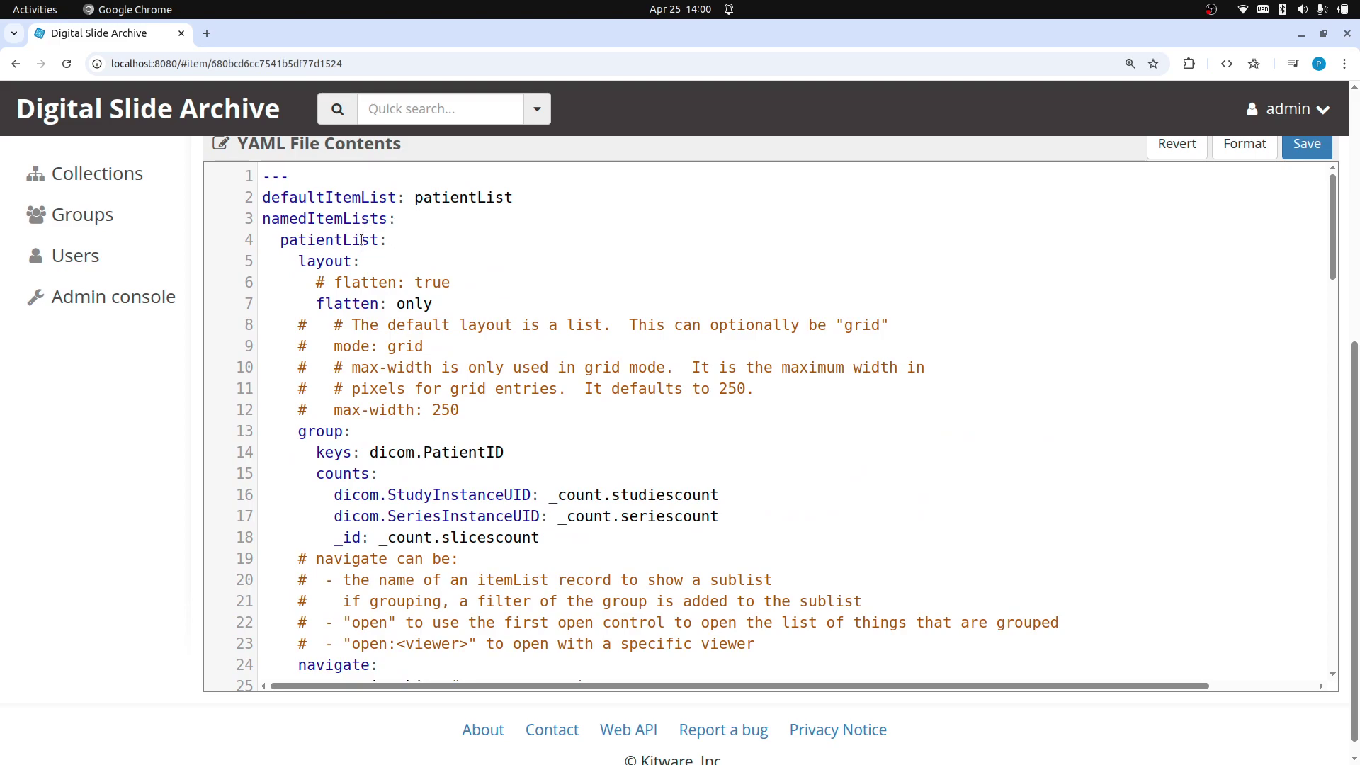
double_click(364, 241)
left_click_drag(363, 242, 405, 242)
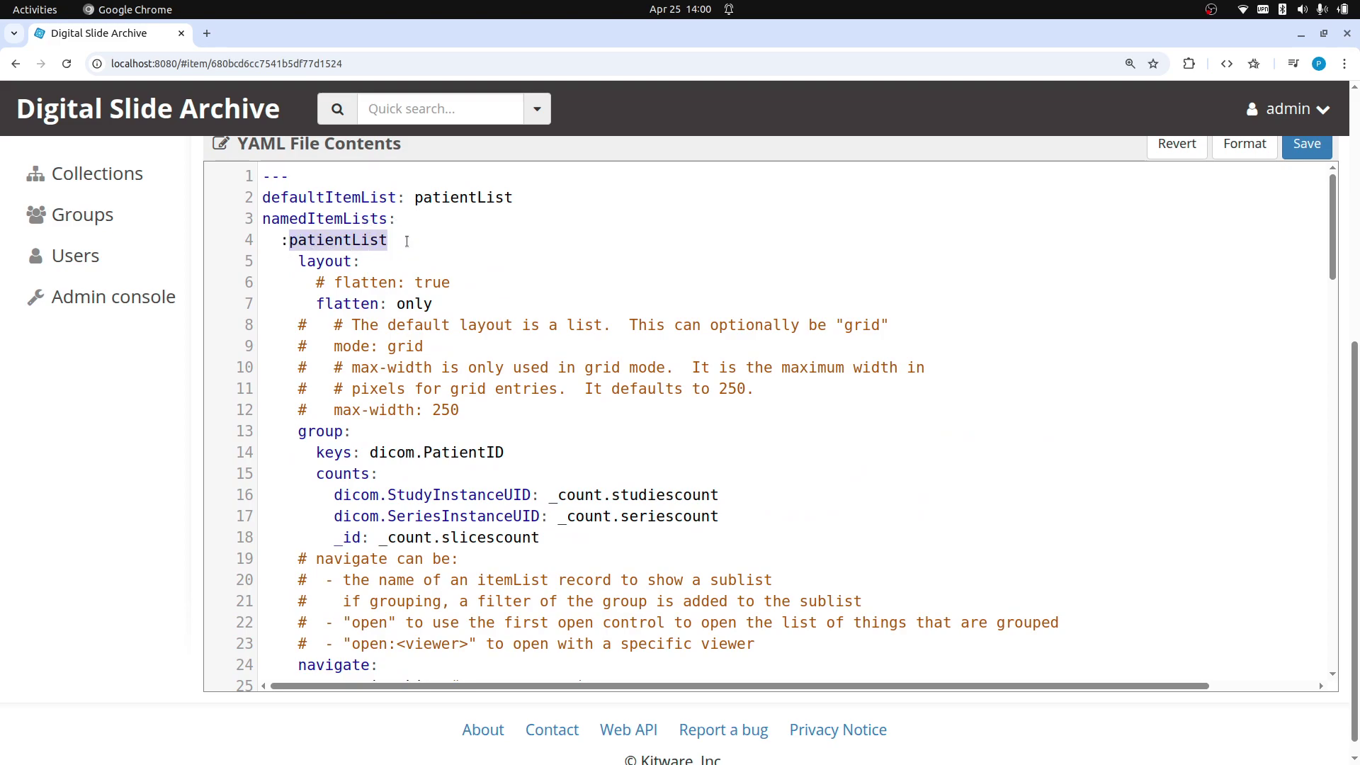
key("ctrl+z")
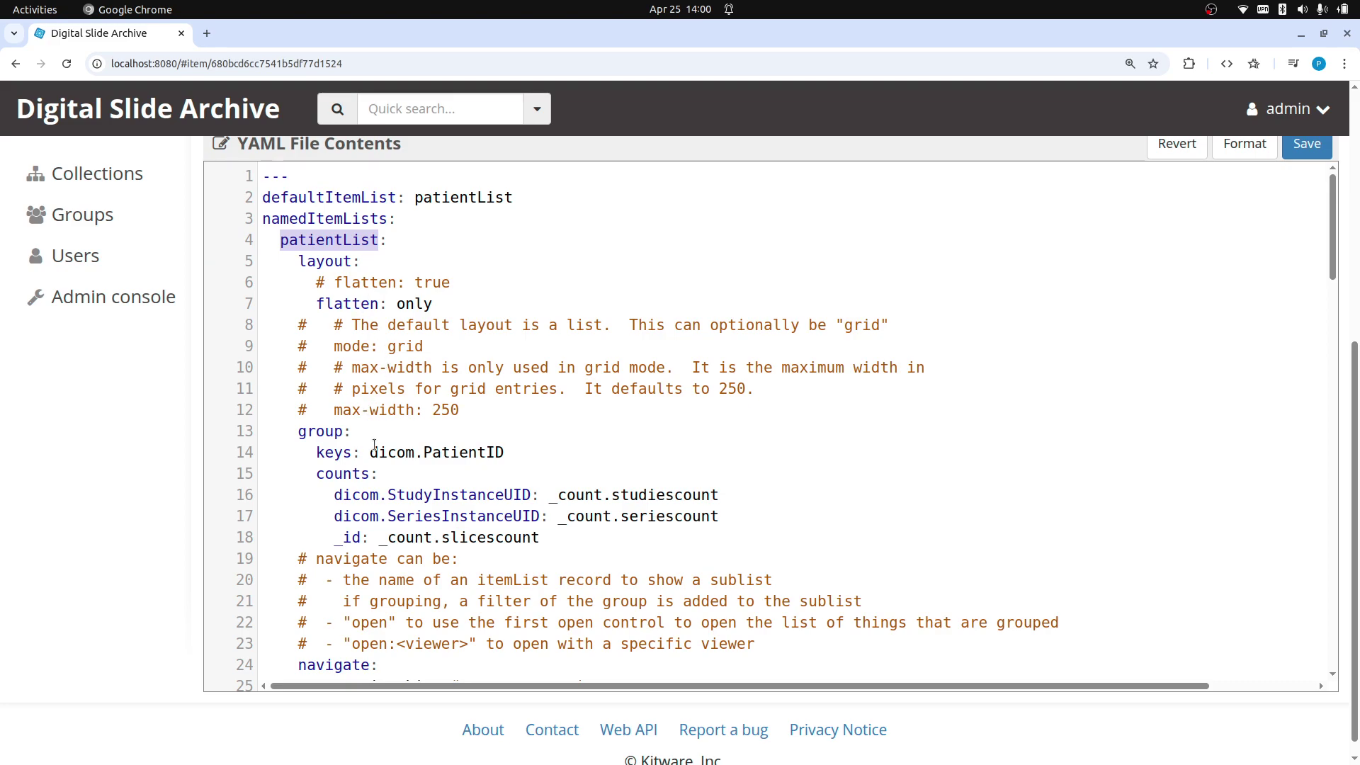
Highlight the group keys lines of patientList, including the dicom.PatientID value.
left_click_drag(295, 435, 524, 454)
left_click(525, 453)
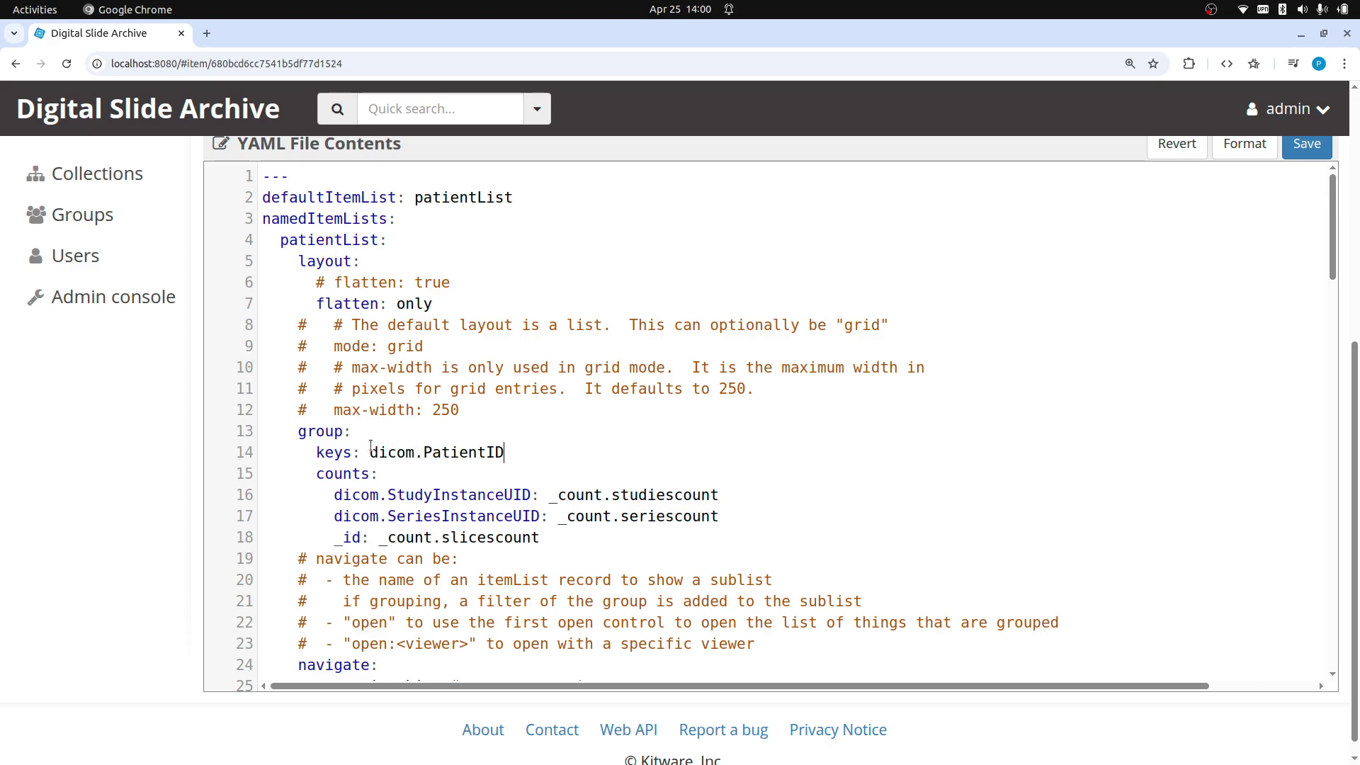
left_click_drag(367, 455, 517, 453)
left_click(520, 453)
Examine the navigate section of patientList and highlight its type line and the studyList name.
scroll(389, 450, "down", 1)
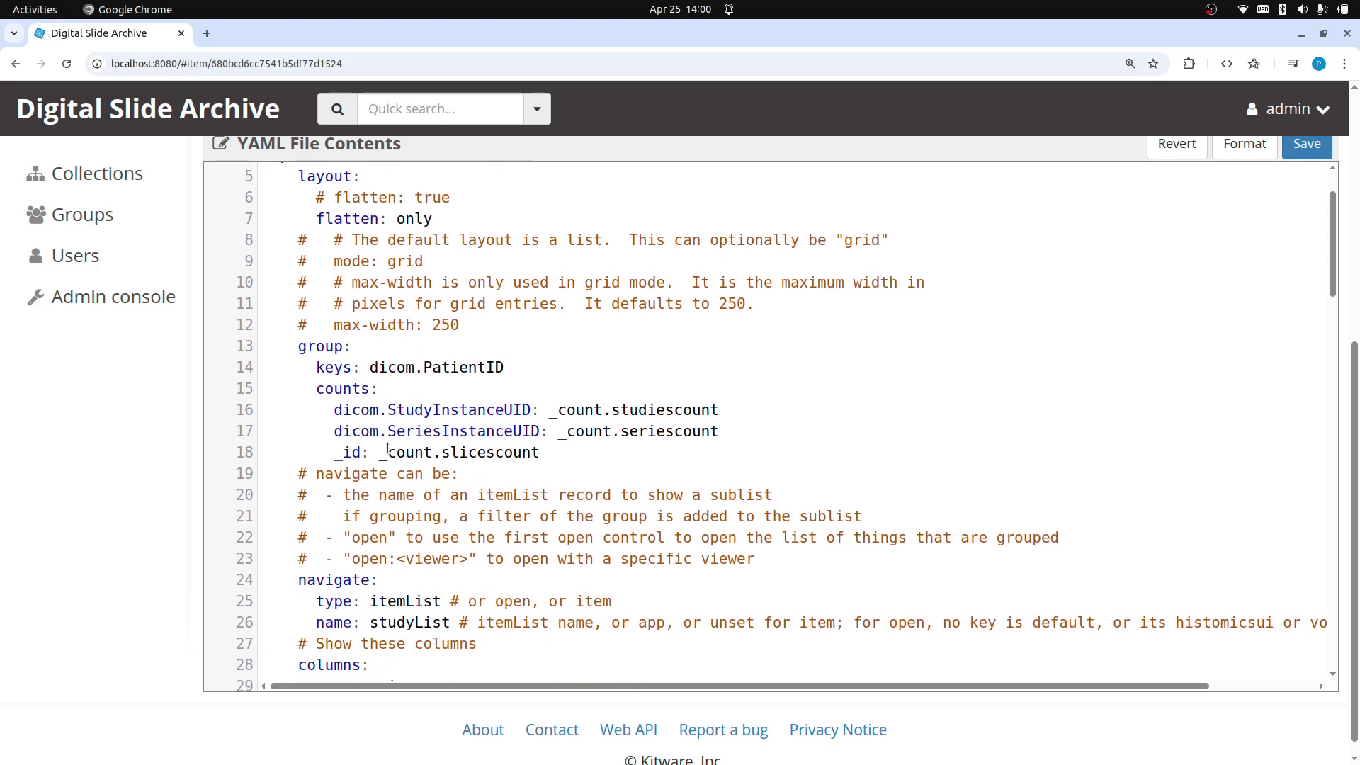
scroll(390, 476, "down", 1)
left_click_drag(296, 499, 418, 528)
left_click(473, 522)
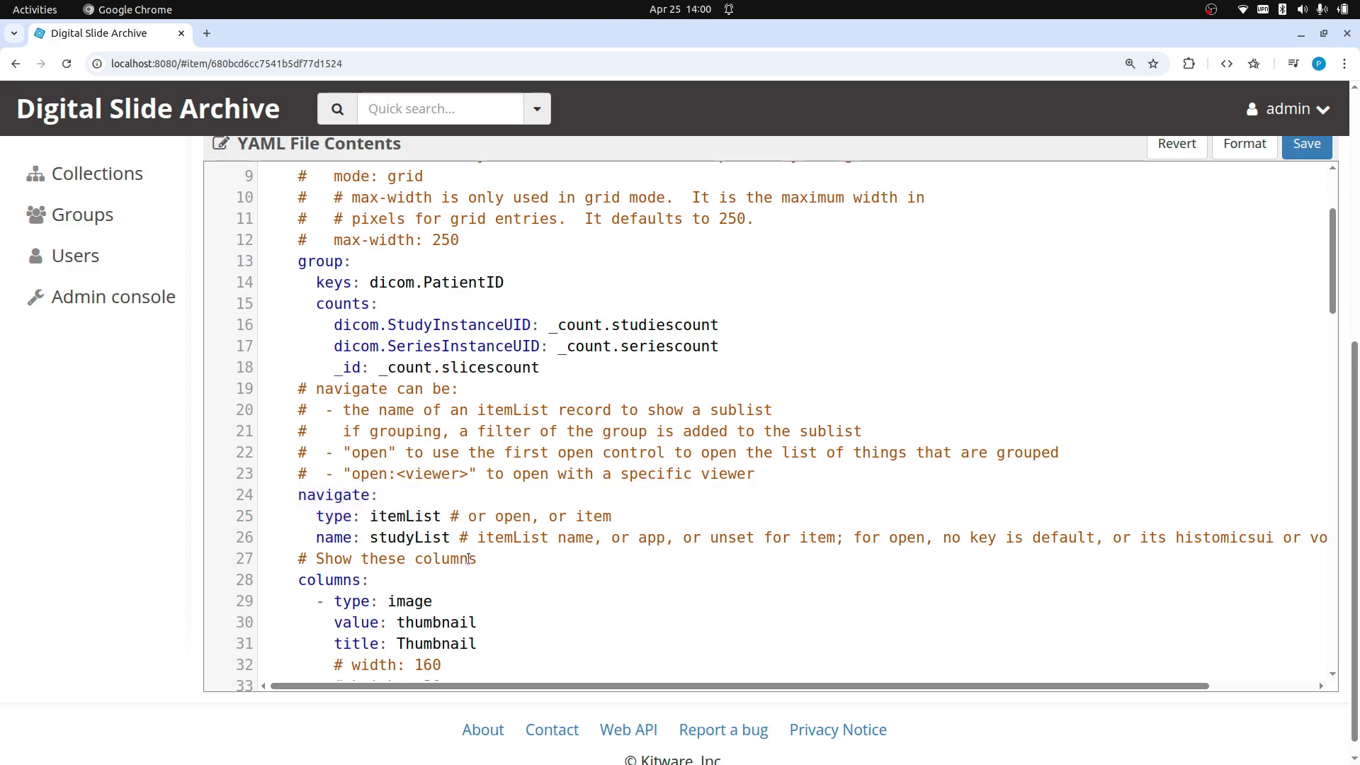
double_click(409, 540)
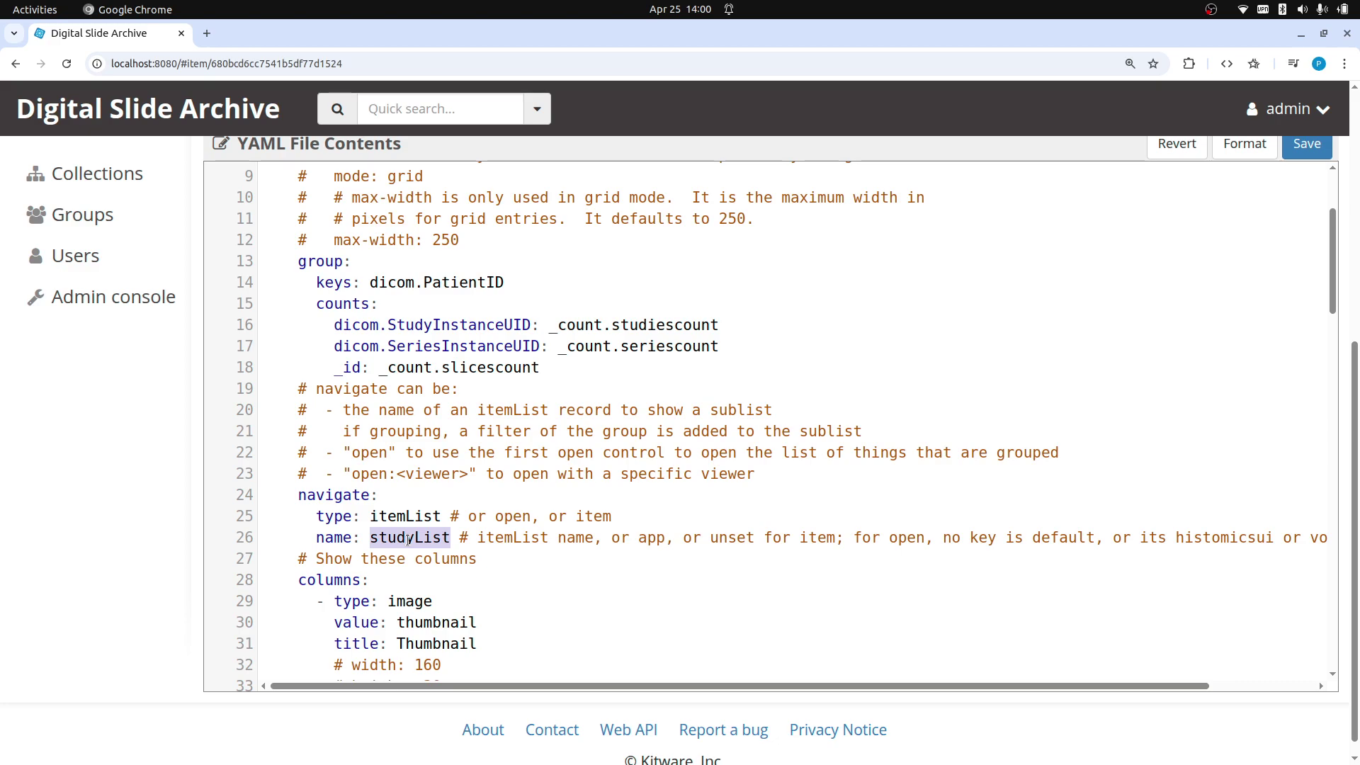
Find the studyList section in the YAML and highlight its key and its dicom.StudyInstanceUID group key.
scroll(409, 540, "down", 11)
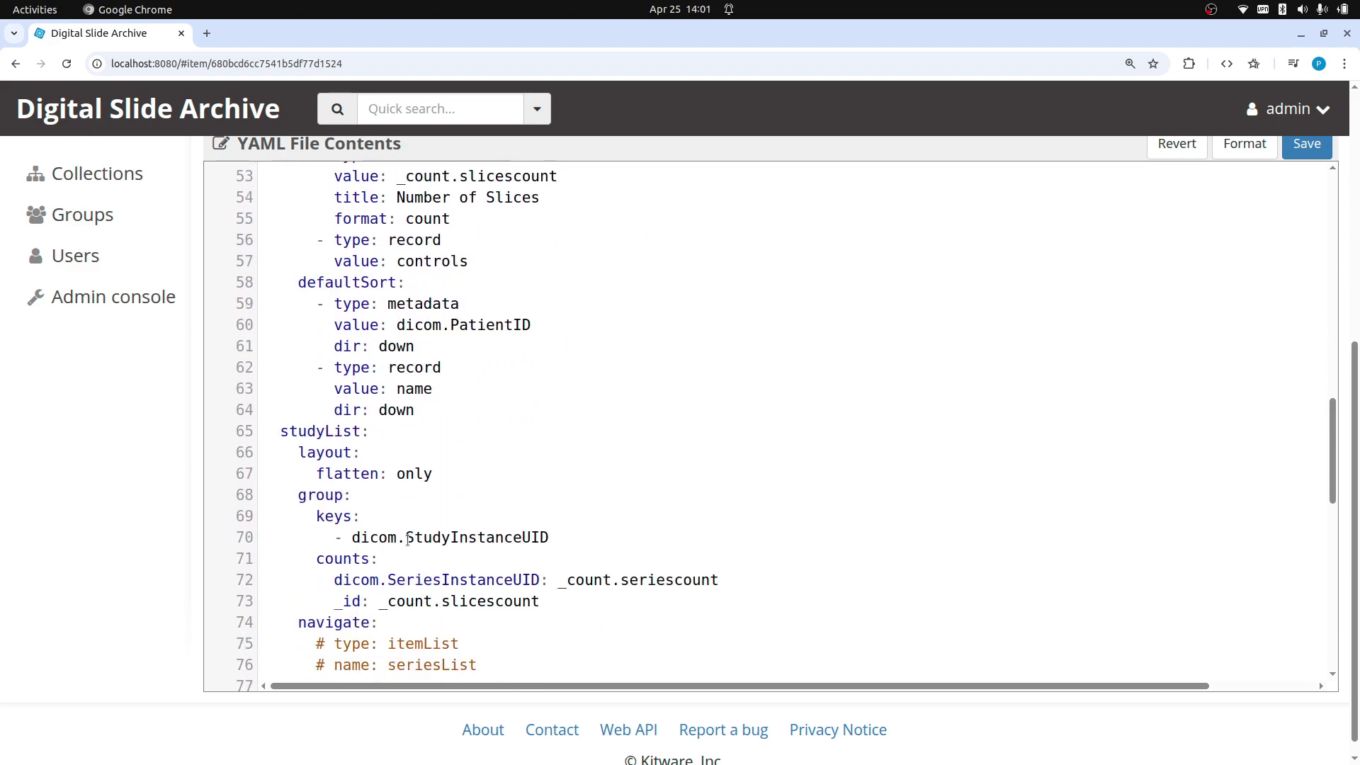
scroll(409, 540, "down", 1)
double_click(316, 346)
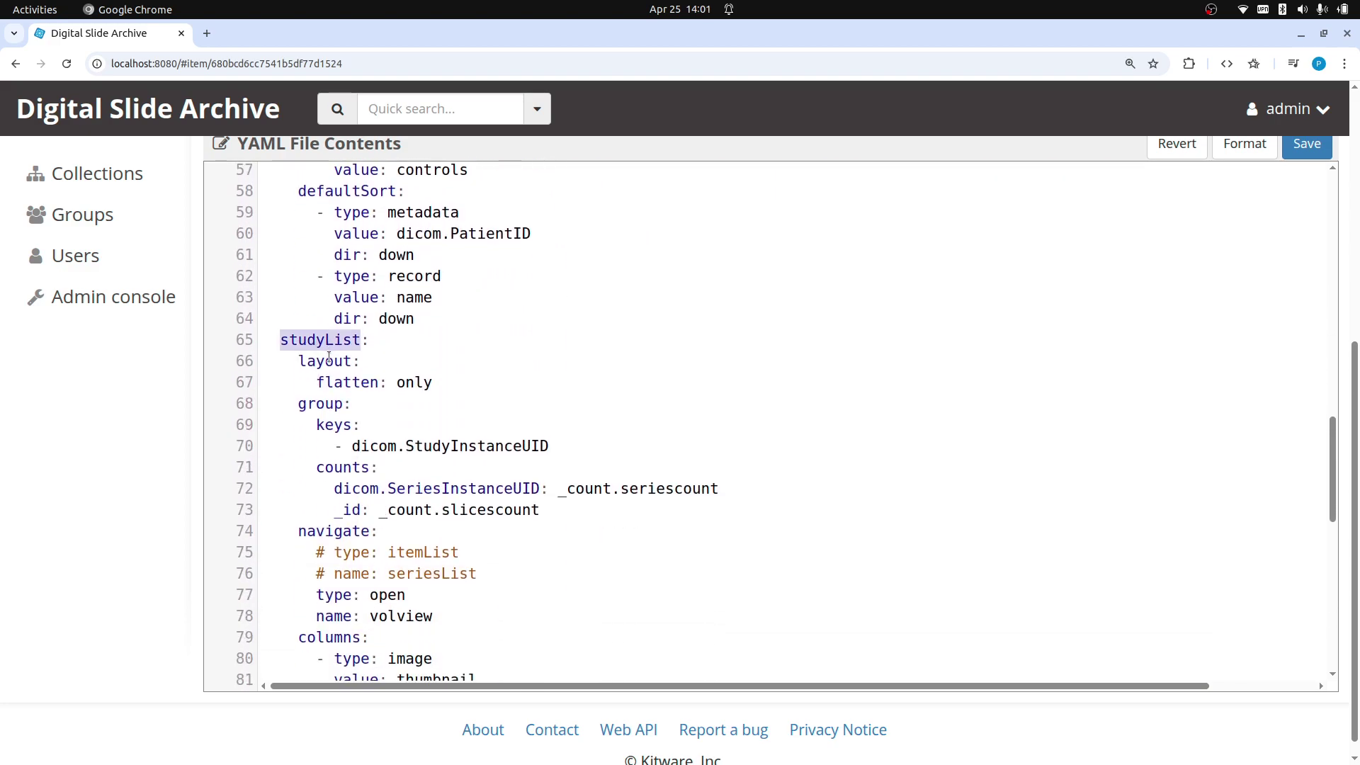
scroll(350, 352, "down", 2)
scroll(350, 352, "up", 1)
left_click_drag(352, 366, 565, 365)
left_click(505, 368)
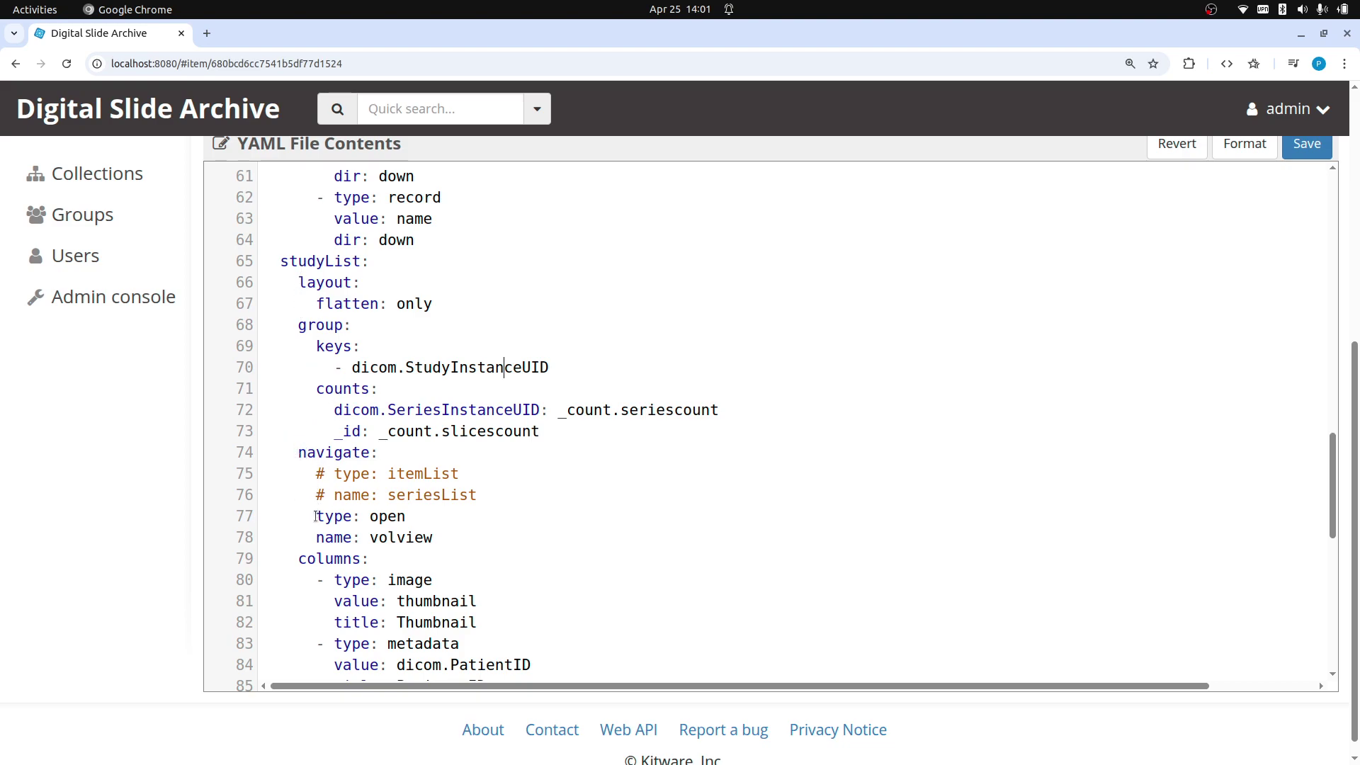
Examine the navigate section of studyList, highlighting the commented-out seriesList lines and the type: open, name: volview lines.
left_click_drag(316, 474, 501, 485)
left_click(501, 486)
double_click(418, 495)
left_click(485, 505)
left_click_drag(315, 516, 486, 542)
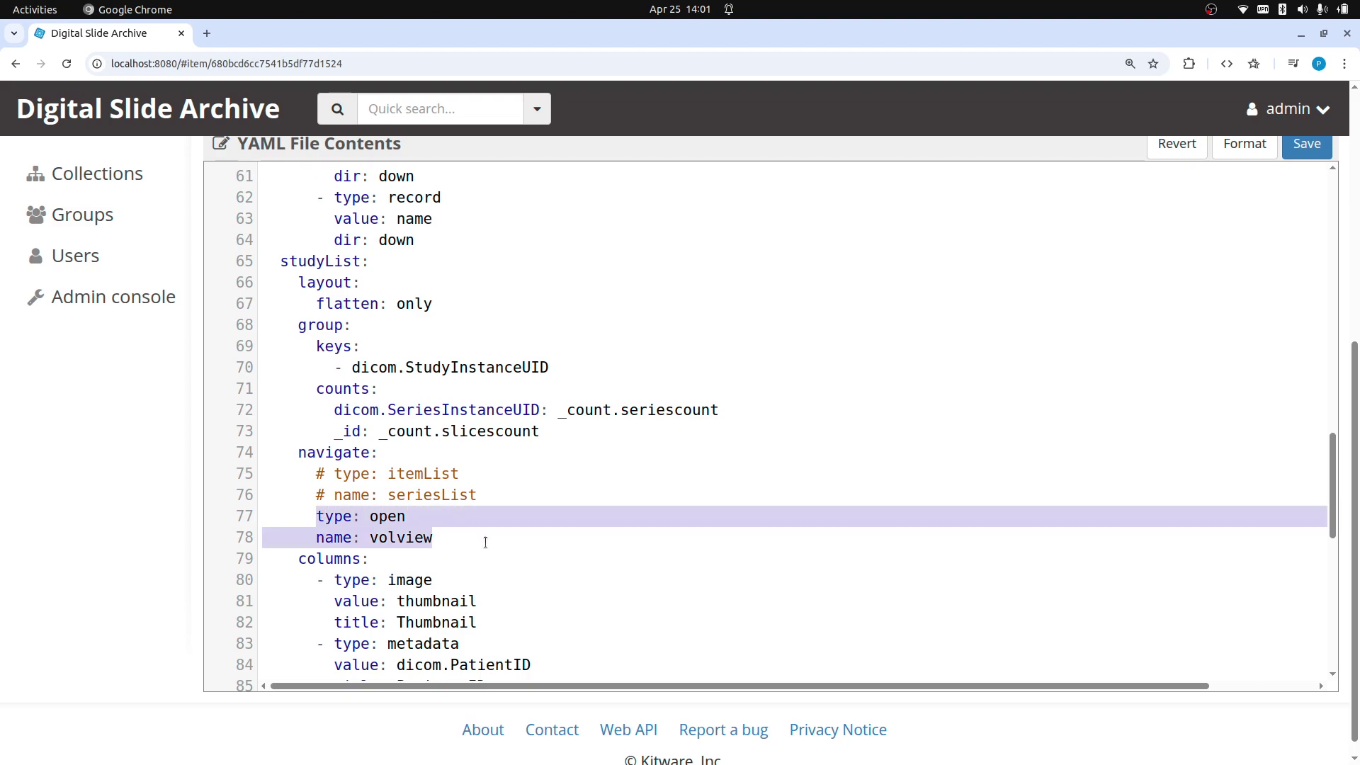